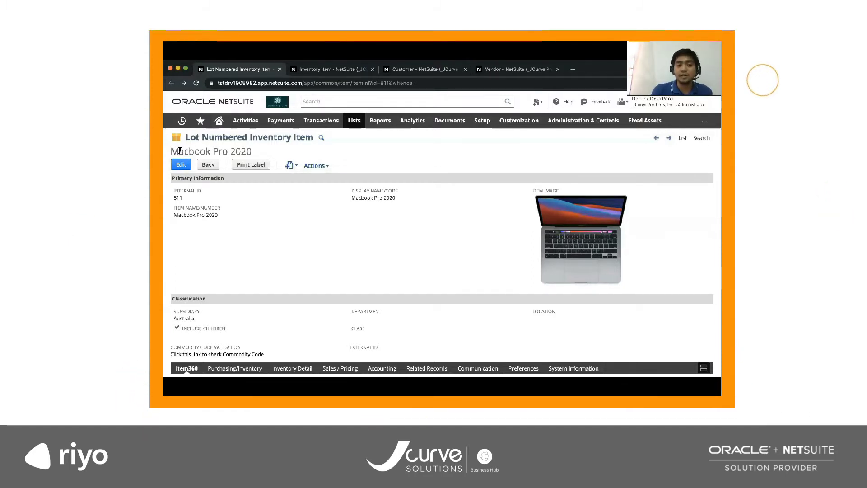
# Step: Compare the Macbook Pro 2020 lot numbered item with the Apple Charger inventory item
pyautogui.moveTo(180, 150); pyautogui.dragTo(225, 153)
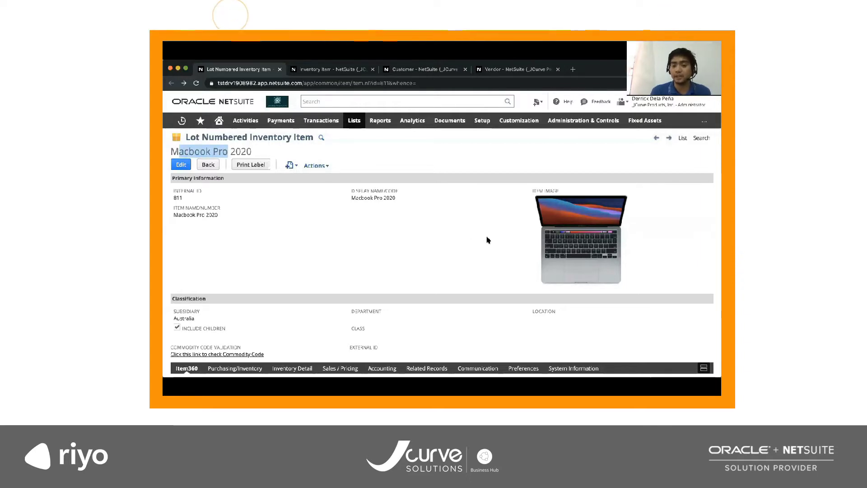
pyautogui.click(199, 137)
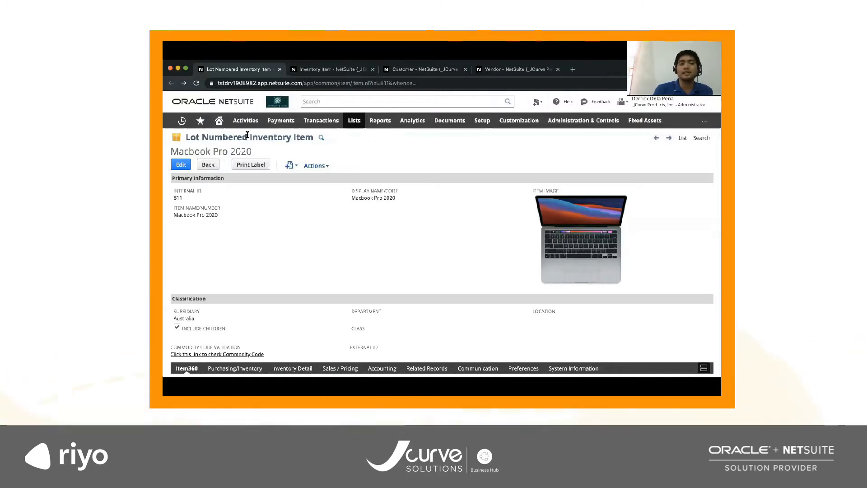
pyautogui.hotkey('ctrl', 'Tab')
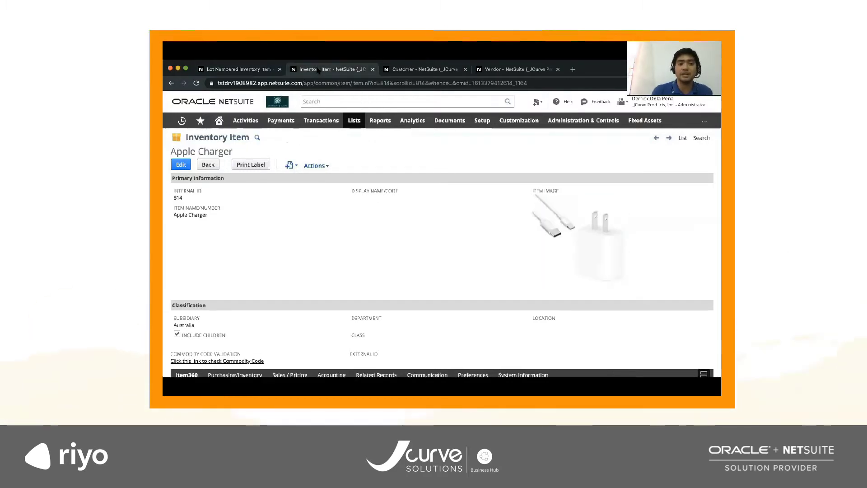
pyautogui.moveTo(249, 137); pyautogui.dragTo(193, 137)
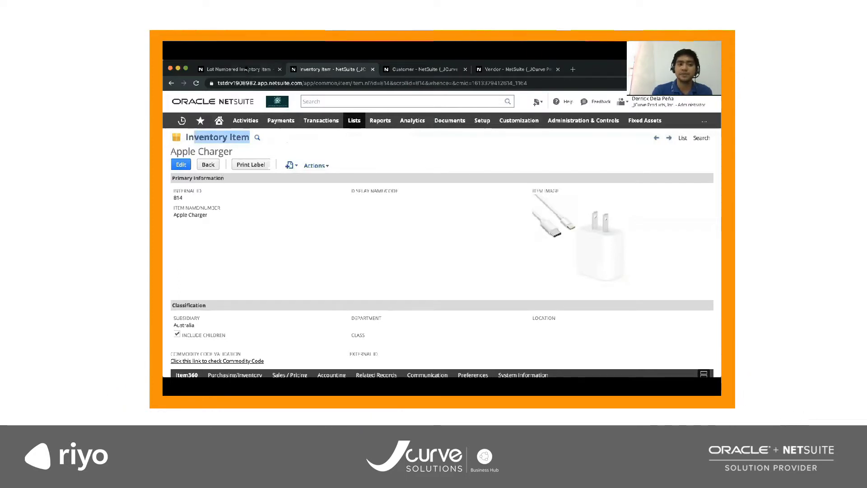
pyautogui.click(243, 69)
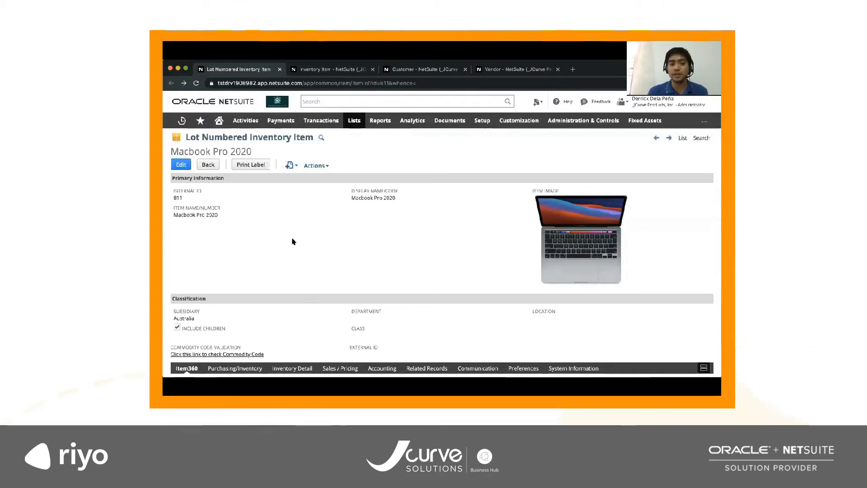
pyautogui.click(328, 69)
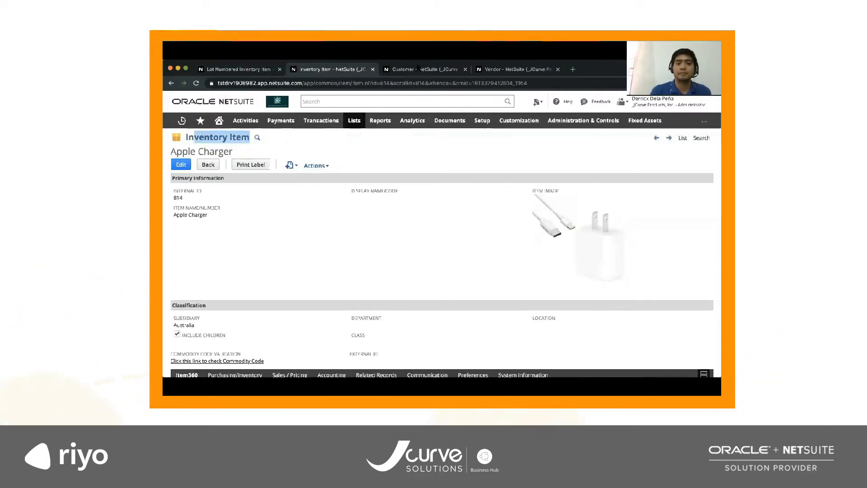
# Step: Open customer C140 Octagon and review its sales transactions list
pyautogui.click(420, 70)
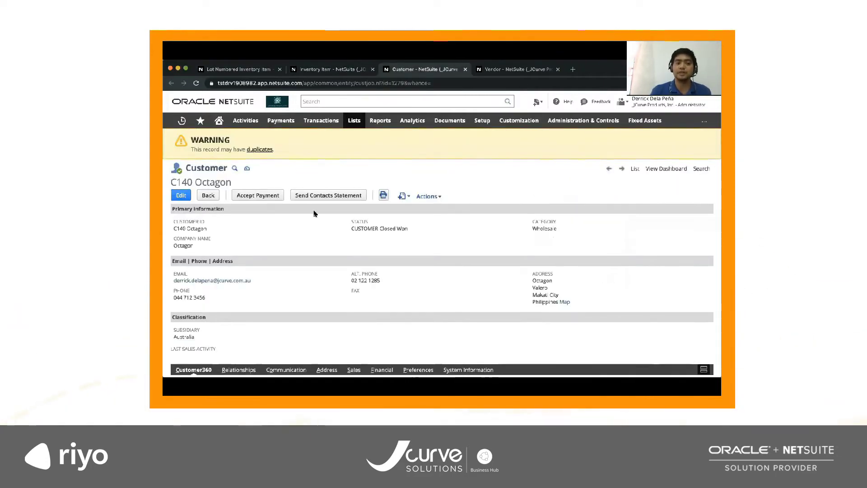
pyautogui.scroll(-1, 315, 214)
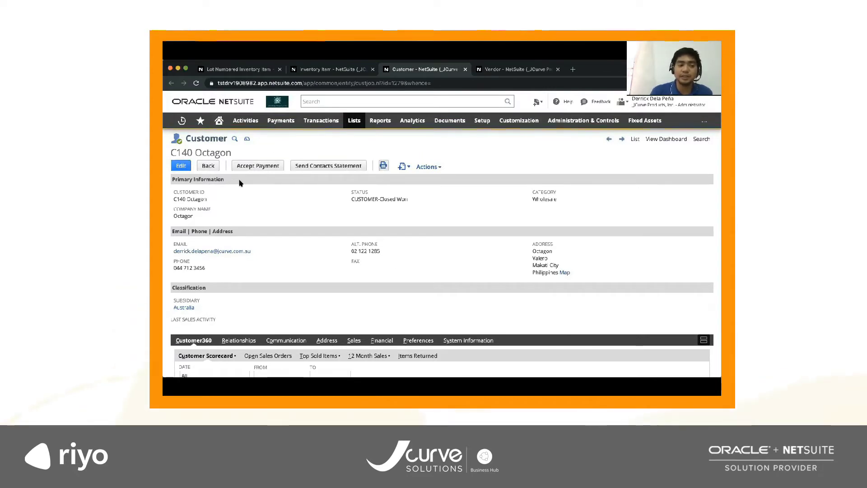
pyautogui.scroll(-3, 280, 243)
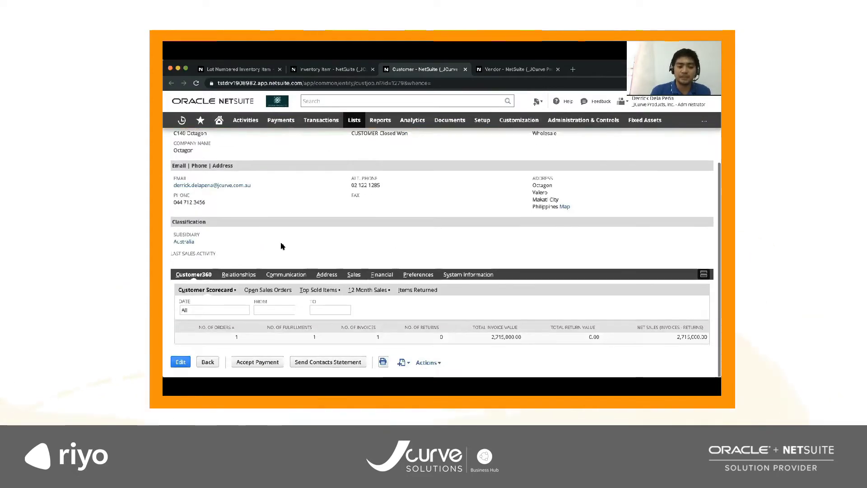
pyautogui.click(351, 280)
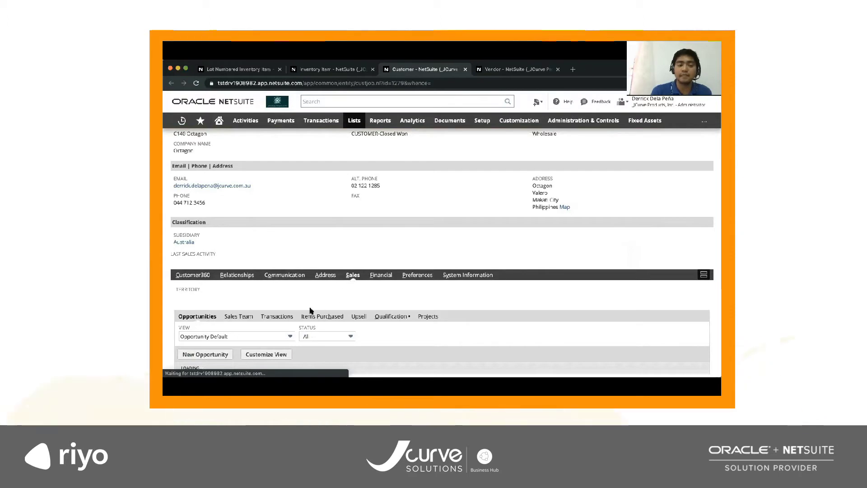
pyautogui.click(277, 316)
pyautogui.scroll(-3, 271, 319)
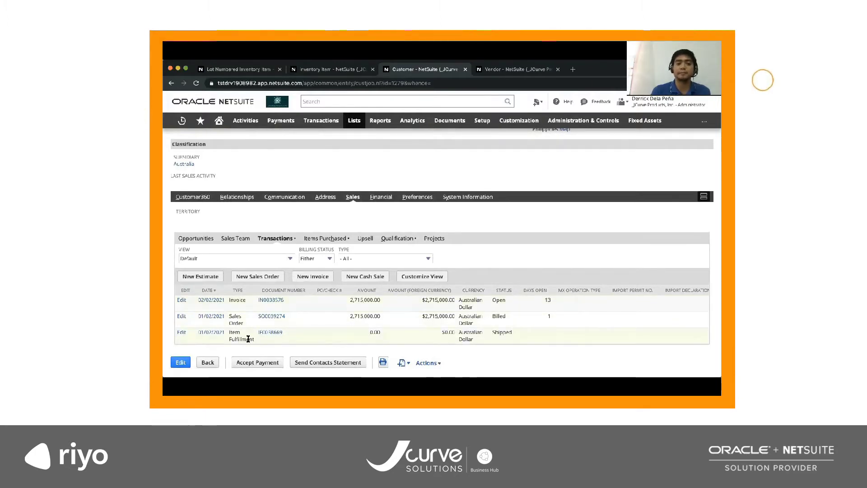
pyautogui.scroll(3, 248, 339)
pyautogui.scroll(4, 248, 339)
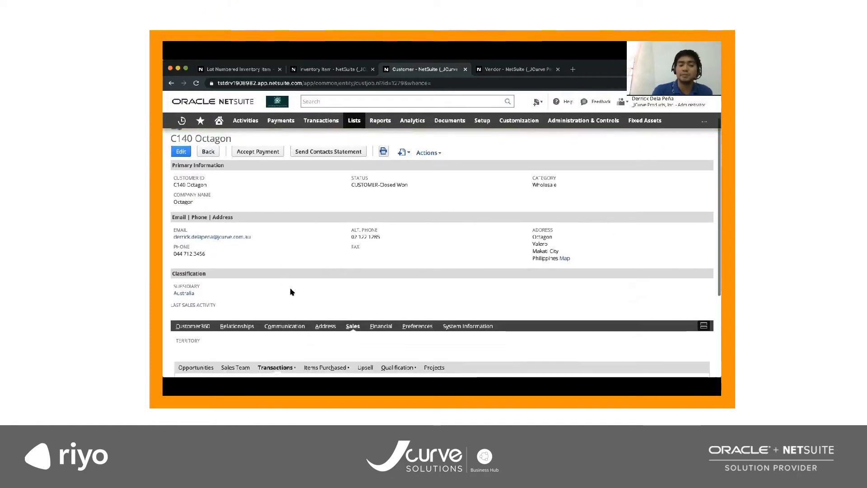
# Step: Check its addresses (904 as default shipping), scorecard, open sales orders and 12-month sales
pyautogui.click(322, 326)
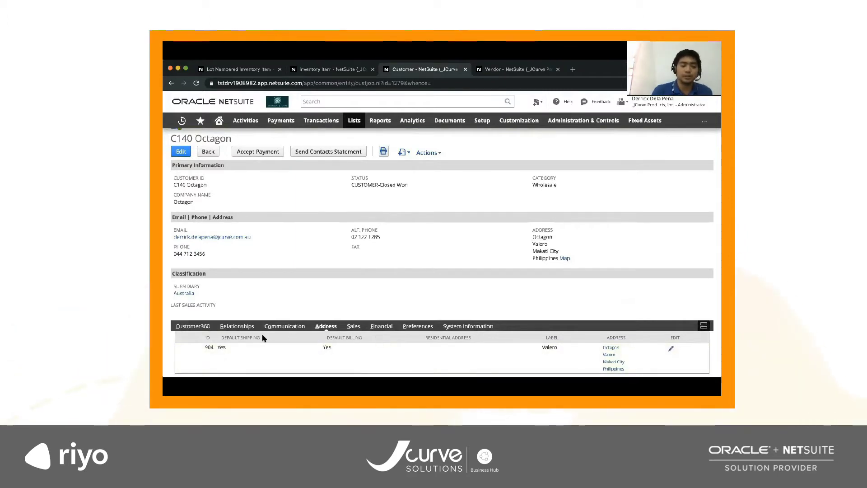
pyautogui.moveTo(230, 347); pyautogui.dragTo(219, 347)
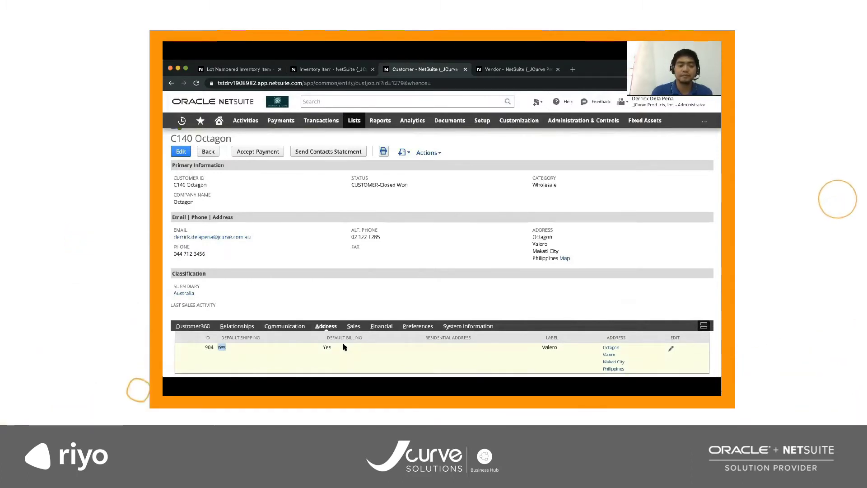
pyautogui.click(210, 326)
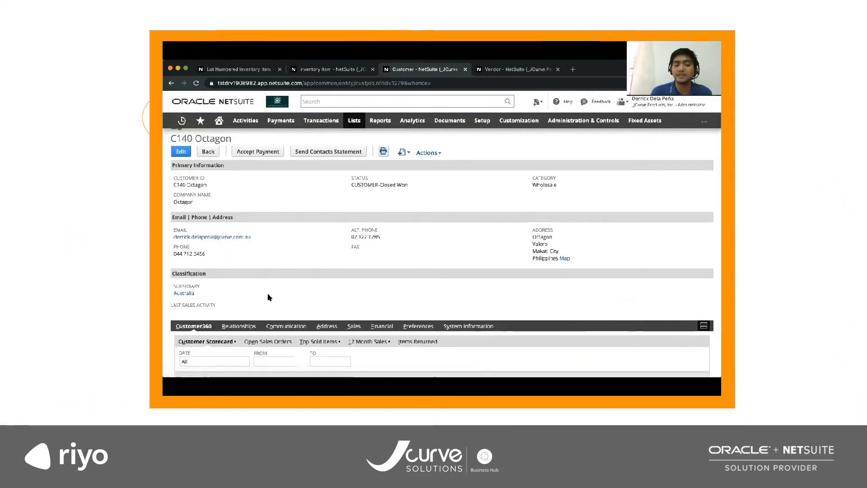
pyautogui.scroll(-2, 268, 297)
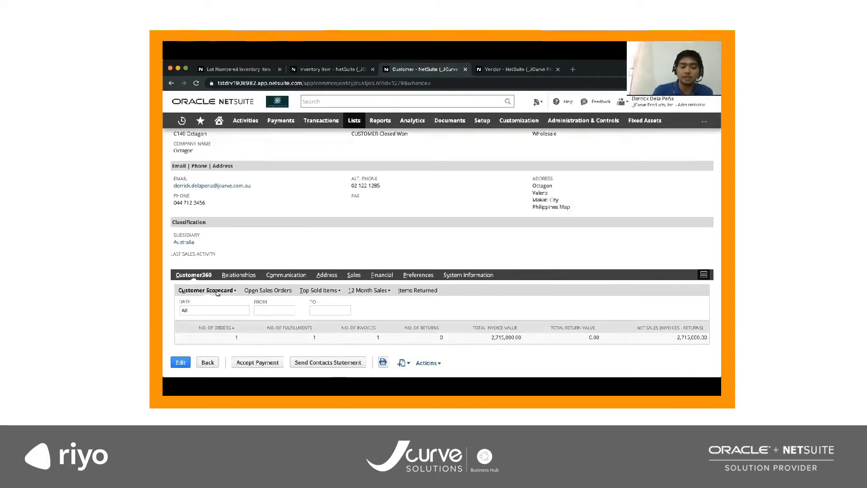
pyautogui.click(272, 290)
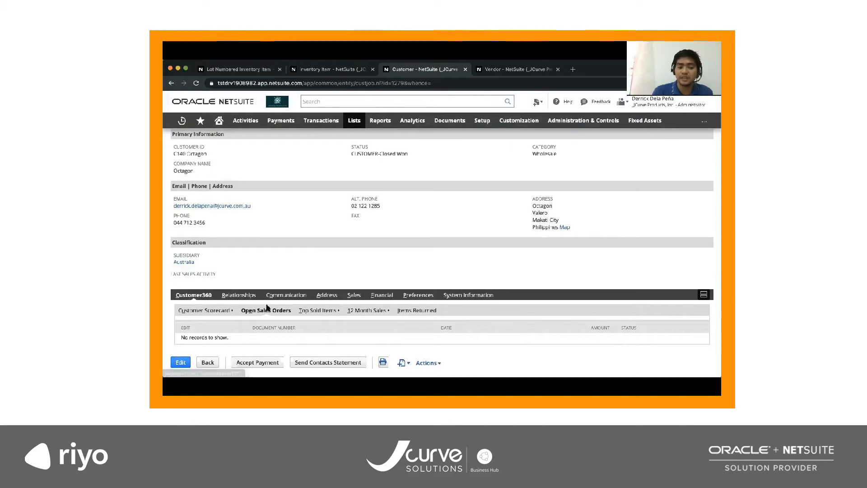
pyautogui.click(375, 312)
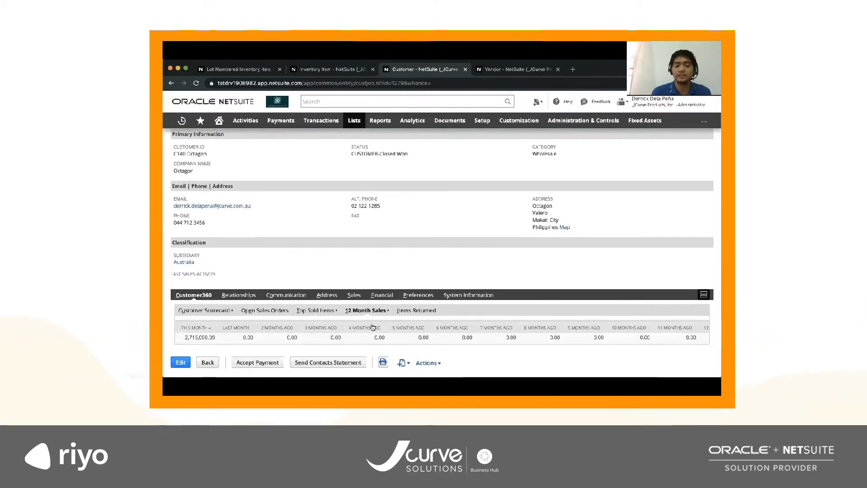
pyautogui.scroll(3, 373, 327)
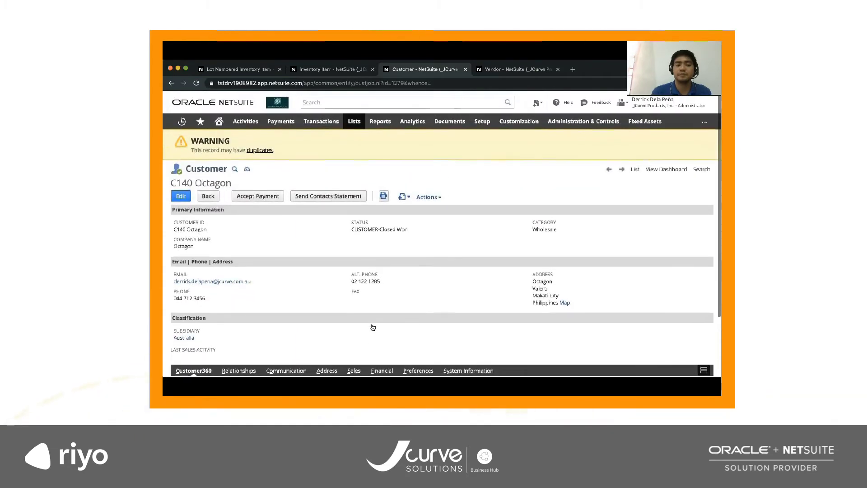
# Step: Open vendor 00374 ABC Technologies and review its Financial details and purchase transactions
pyautogui.click(494, 70)
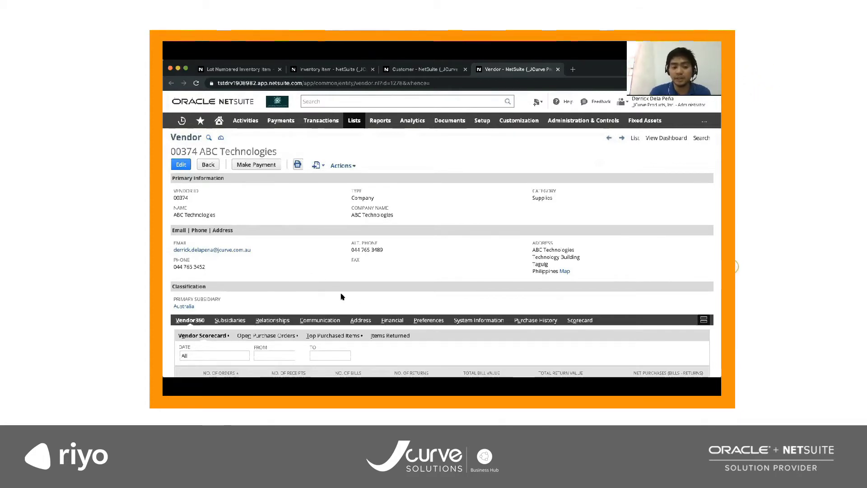
pyautogui.click(389, 323)
pyautogui.scroll(-1, 314, 289)
pyautogui.scroll(-6, 314, 291)
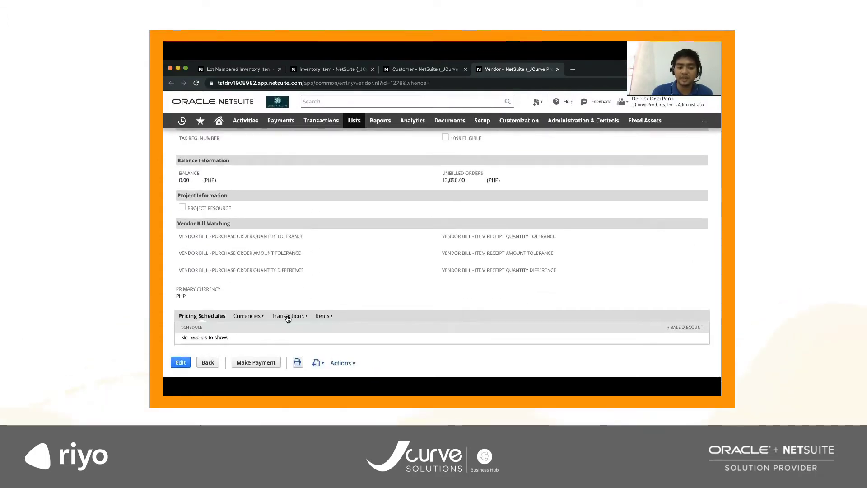
pyautogui.click(287, 316)
pyautogui.scroll(-4, 288, 319)
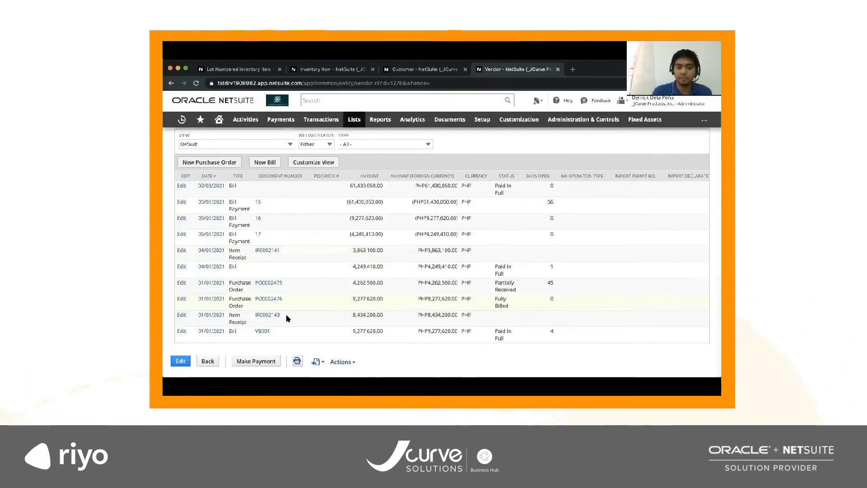
pyautogui.scroll(1, 286, 319)
pyautogui.scroll(10, 286, 318)
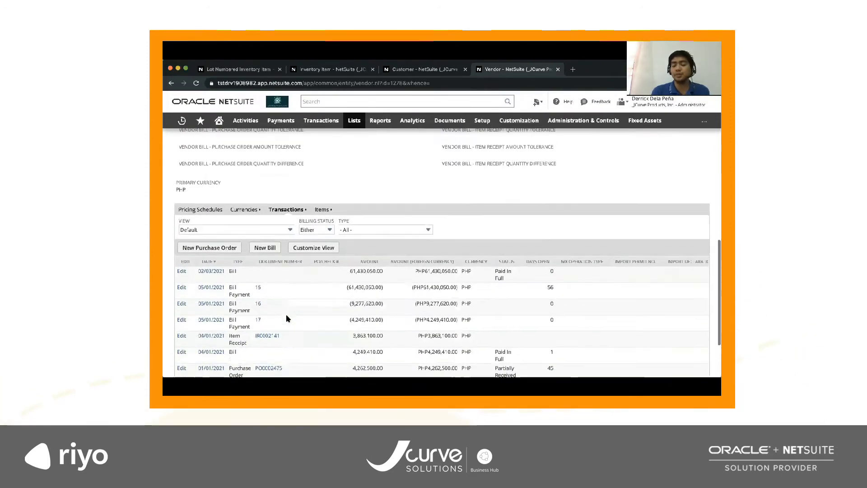
pyautogui.scroll(2, 286, 319)
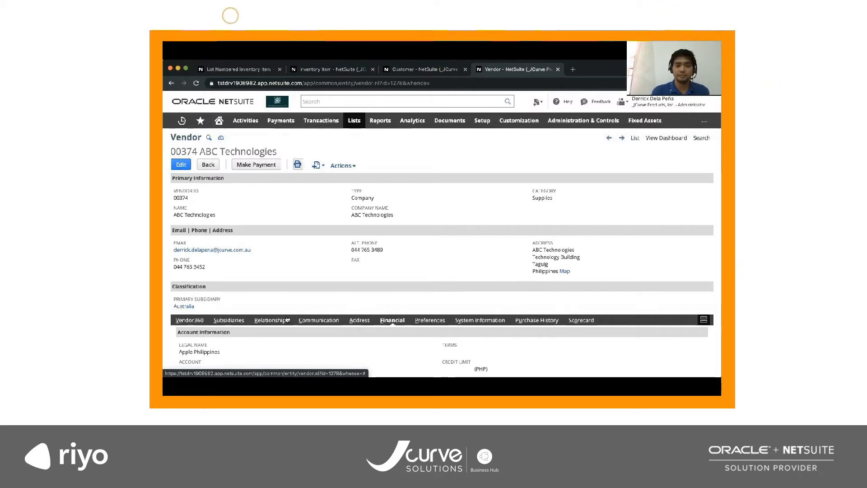
# Step: Search for 2476 and open purchase order PO0002476
pyautogui.click(323, 100)
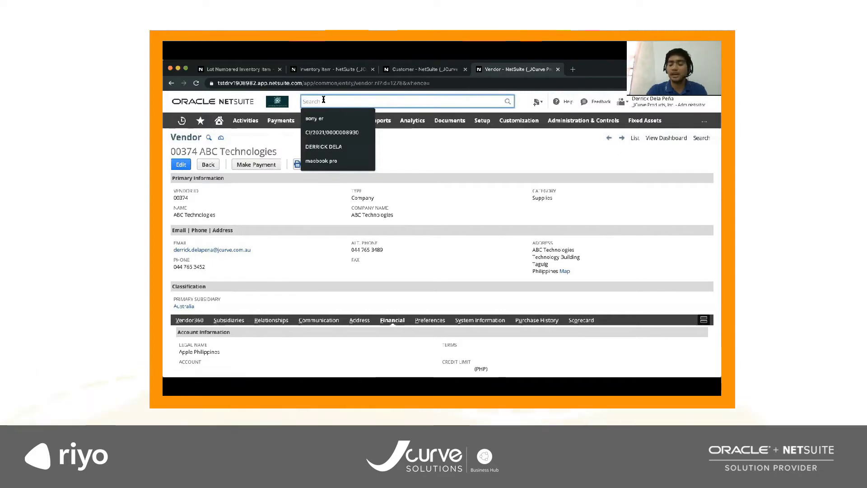
pyautogui.write('2')
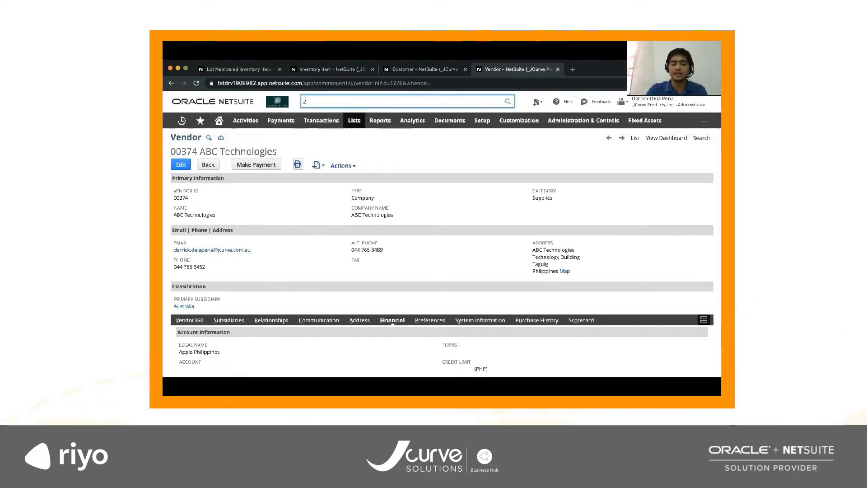
pyautogui.write('47')
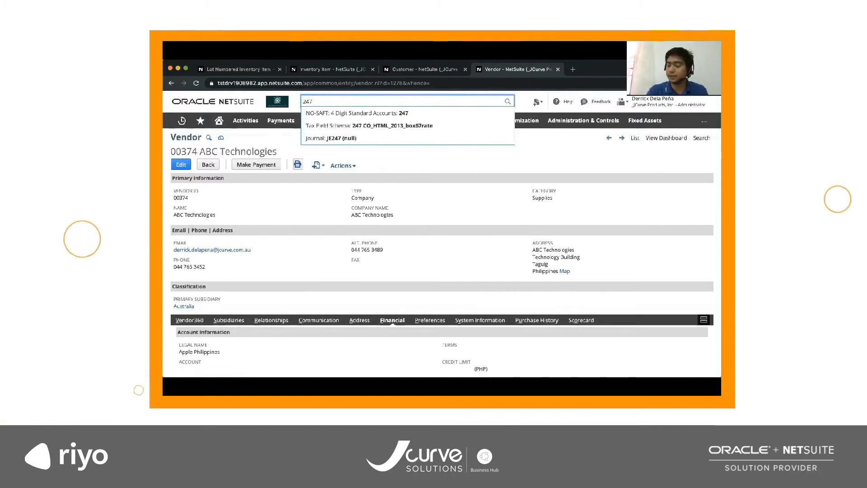
pyautogui.write('6')
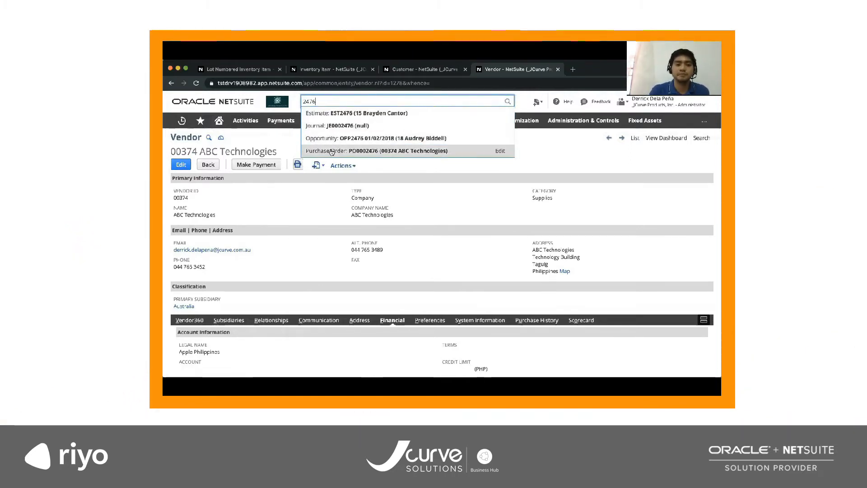
pyautogui.click(331, 152)
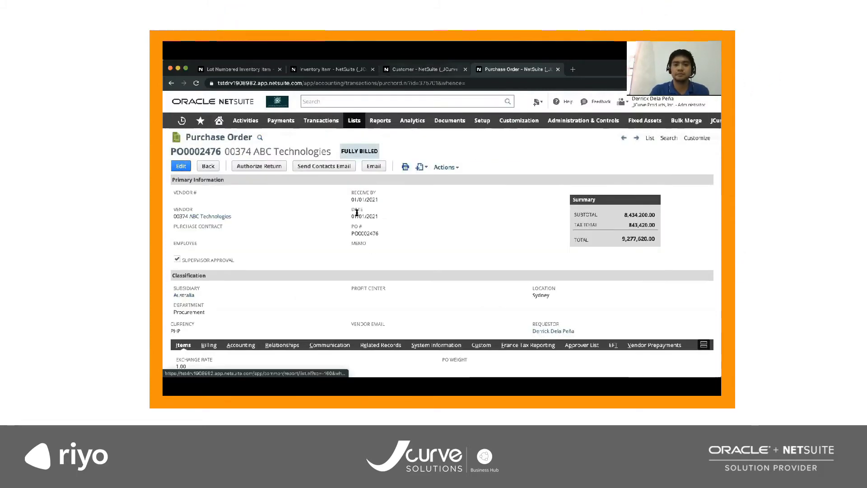
# Step: Review PO0002476, noting its Fully Billed status at 9,277,620.00
pyautogui.scroll(-2, 357, 213)
pyautogui.scroll(-3, 357, 213)
pyautogui.scroll(5, 357, 213)
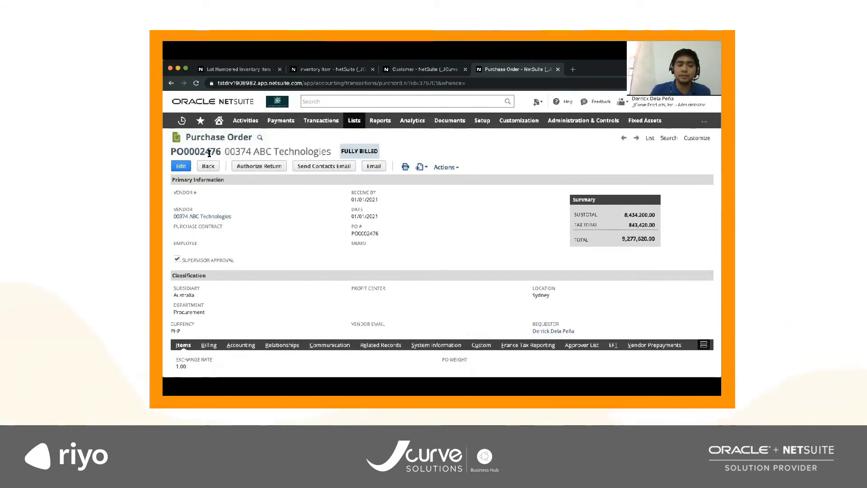
pyautogui.scroll(-1, 244, 230)
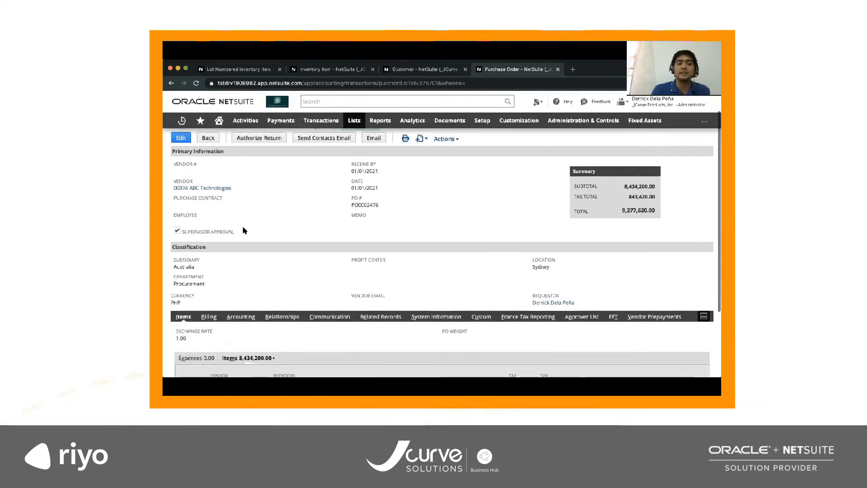
pyautogui.scroll(1, 257, 226)
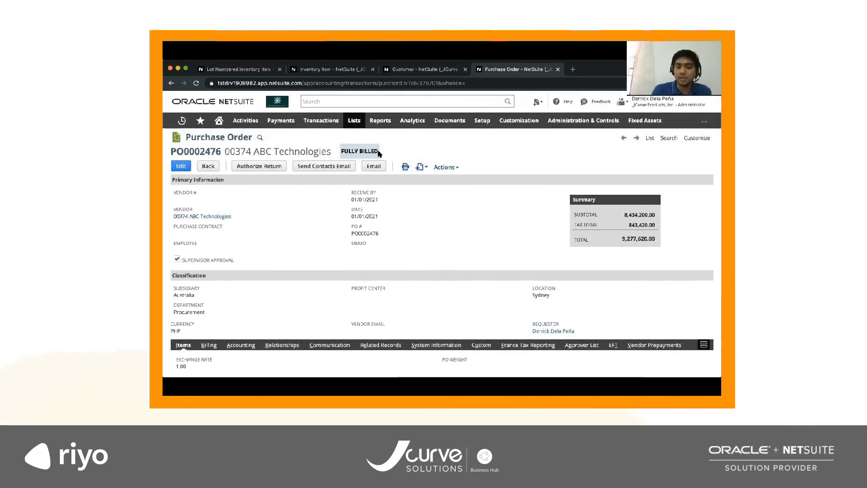
pyautogui.moveTo(374, 154); pyautogui.dragTo(349, 150)
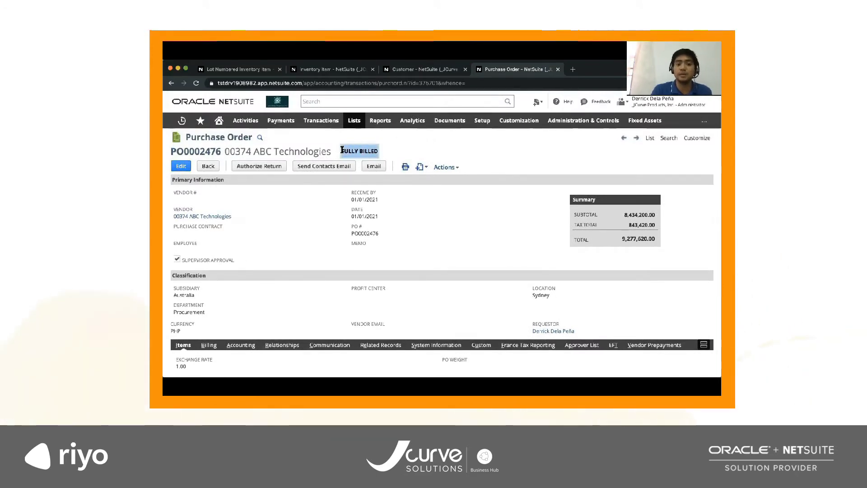
pyautogui.click(331, 231)
pyautogui.scroll(-1, 332, 232)
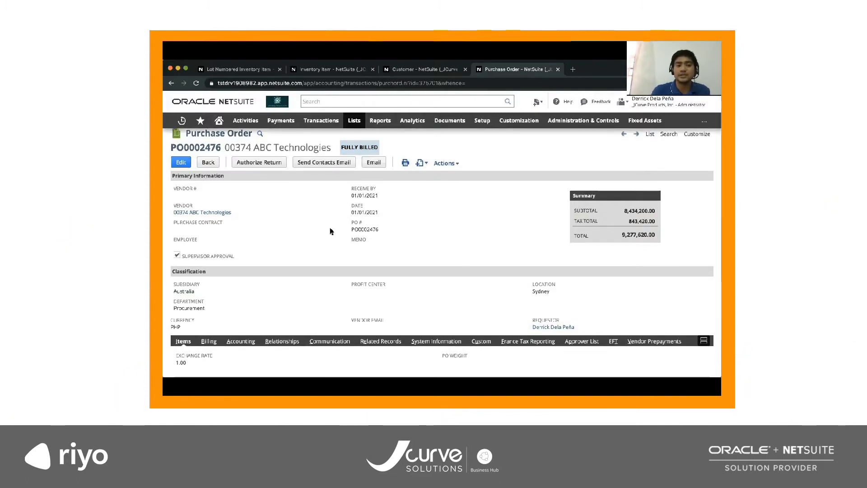
pyautogui.scroll(1, 331, 231)
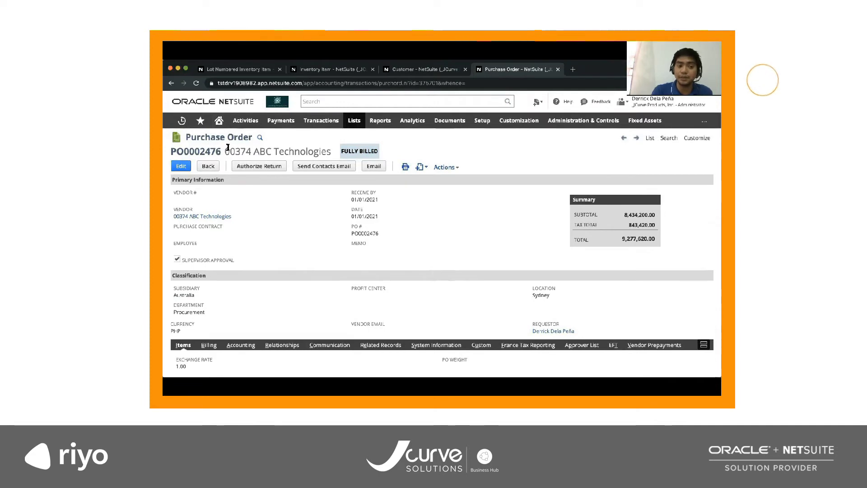
pyautogui.scroll(-3, 296, 234)
# Step: Review the order's related item receipt and bill, comparing their dates
pyautogui.click(370, 299)
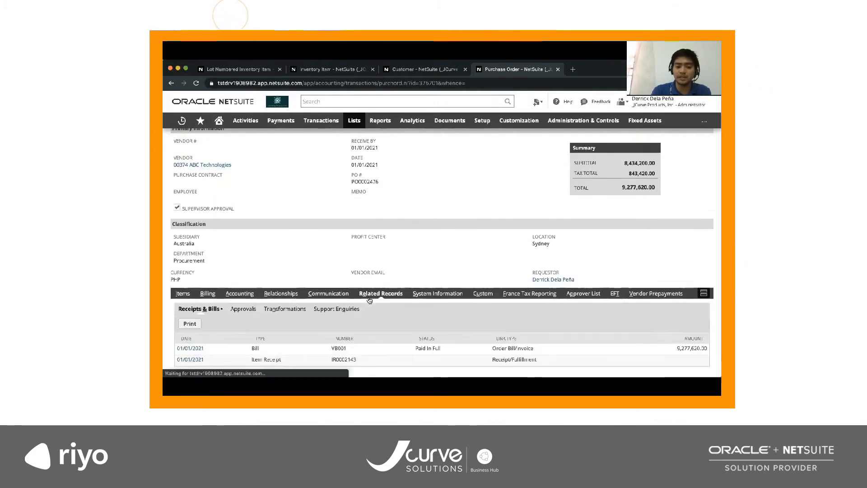
pyautogui.scroll(-1, 380, 294)
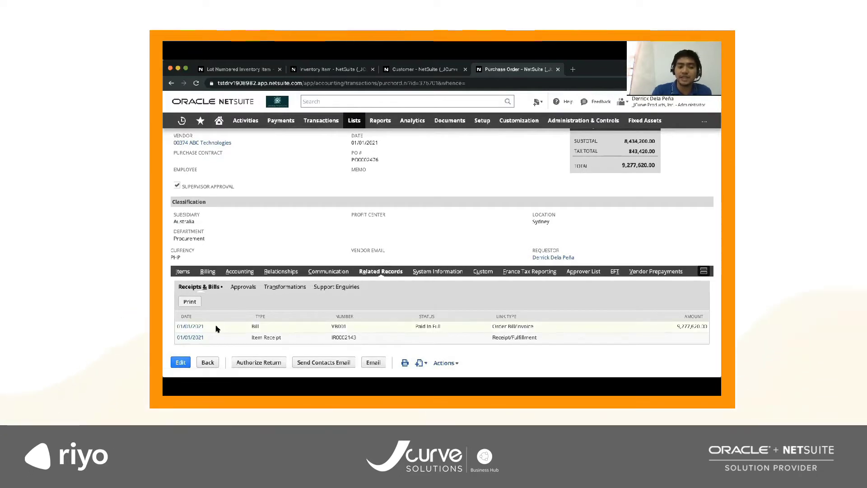
pyautogui.tripleClick(201, 338)
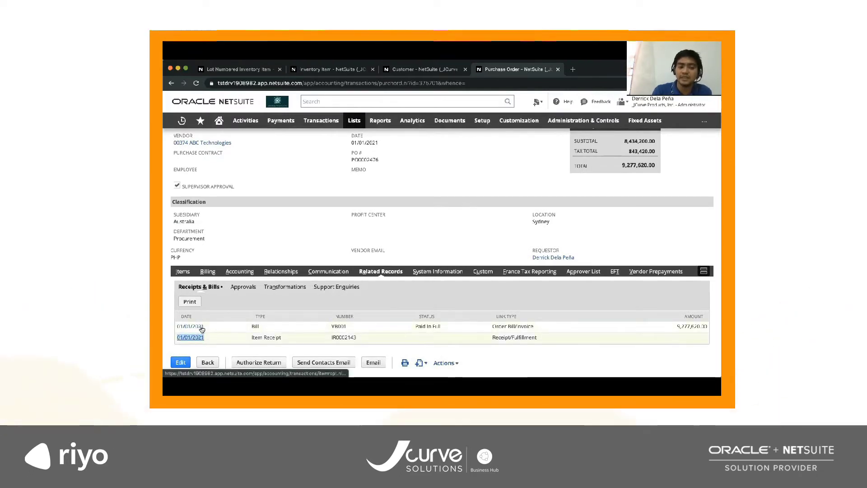
pyautogui.moveTo(206, 327); pyautogui.dragTo(179, 325)
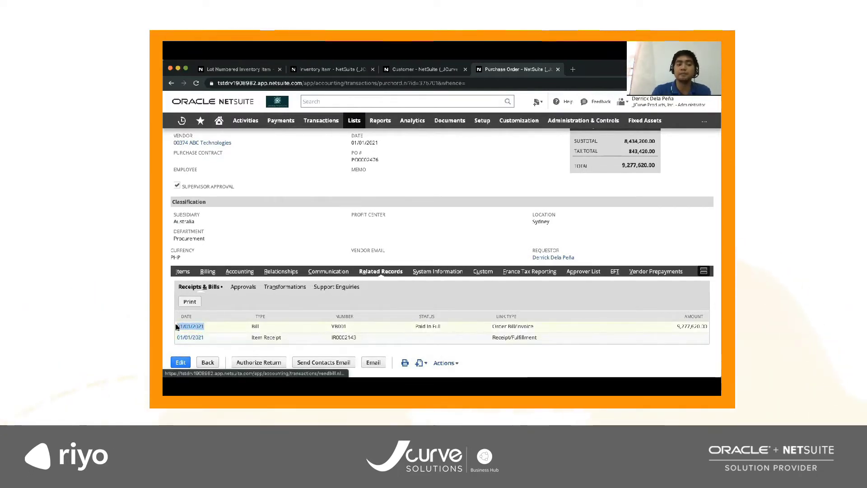
# Step: Check the purchase order's three item lines
pyautogui.click(183, 271)
pyautogui.scroll(-2, 246, 269)
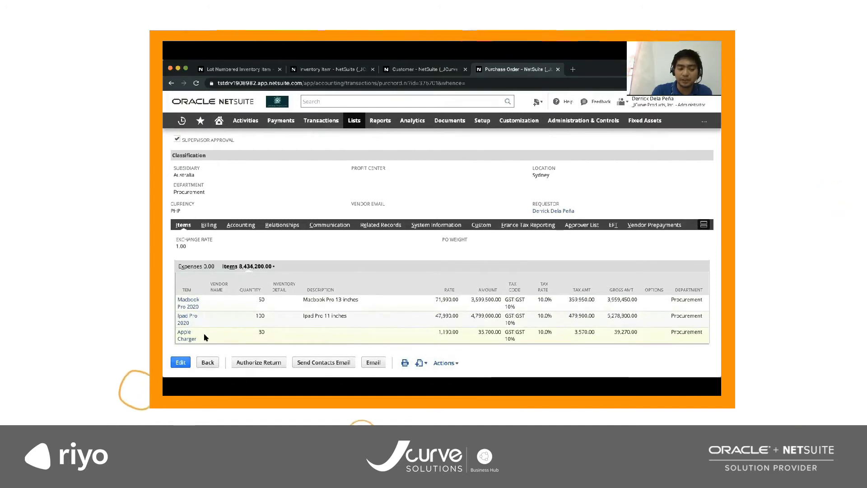
pyautogui.moveTo(204, 337); pyautogui.dragTo(177, 303)
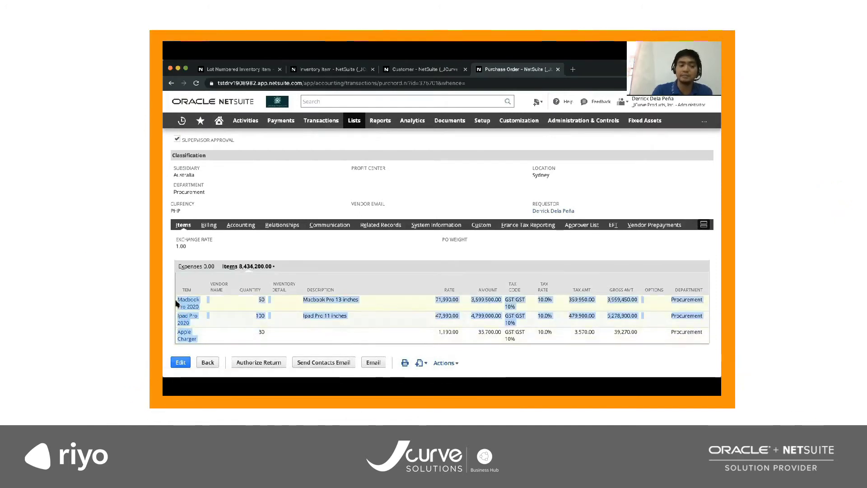
pyautogui.moveTo(184, 323)
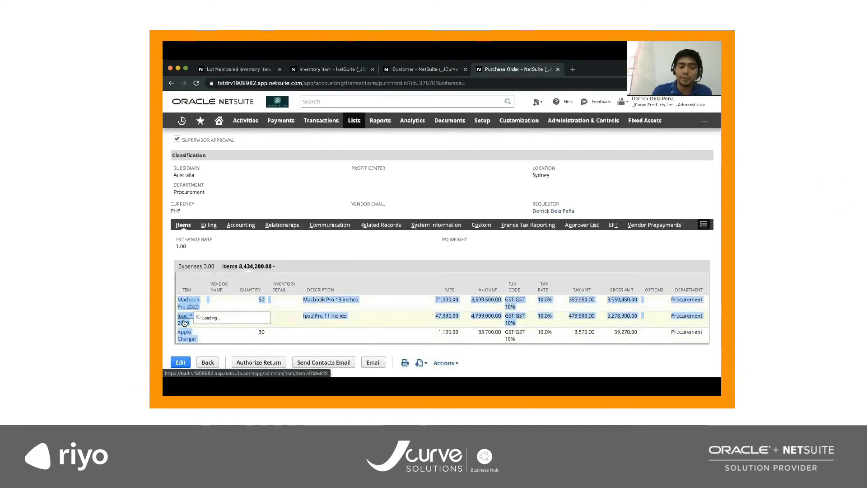
pyautogui.click(234, 339)
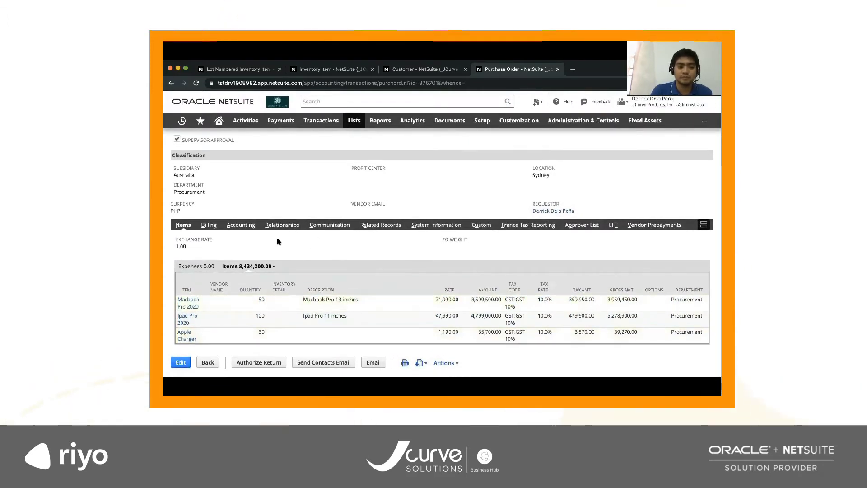
# Step: Open the linked item receipt from Related Records in a new browser tab
pyautogui.click(381, 225)
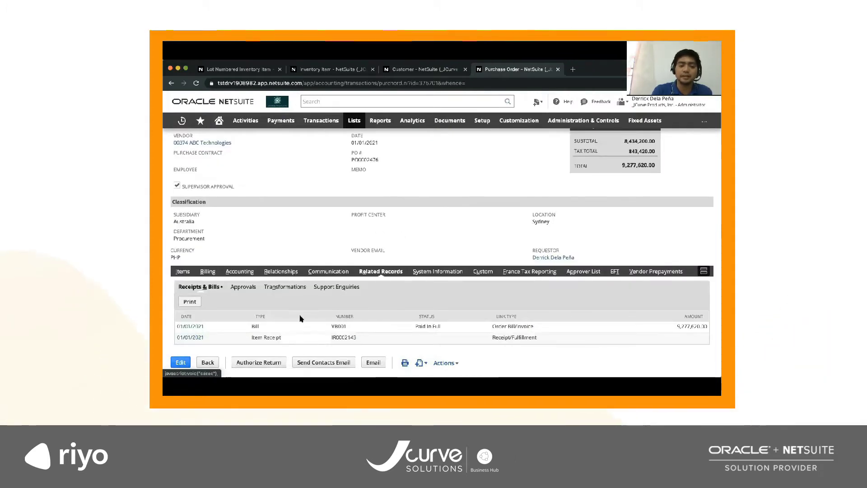
pyautogui.rightClick(190, 337)
pyautogui.click(212, 277)
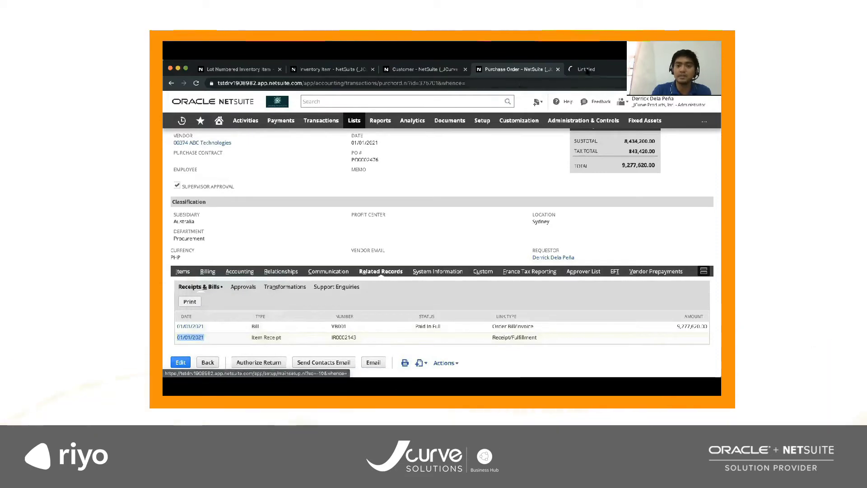
# Step: Inspect the lot inventory detail on item receipt IR0002143's Macbook Pro 2020 line
pyautogui.click(587, 69)
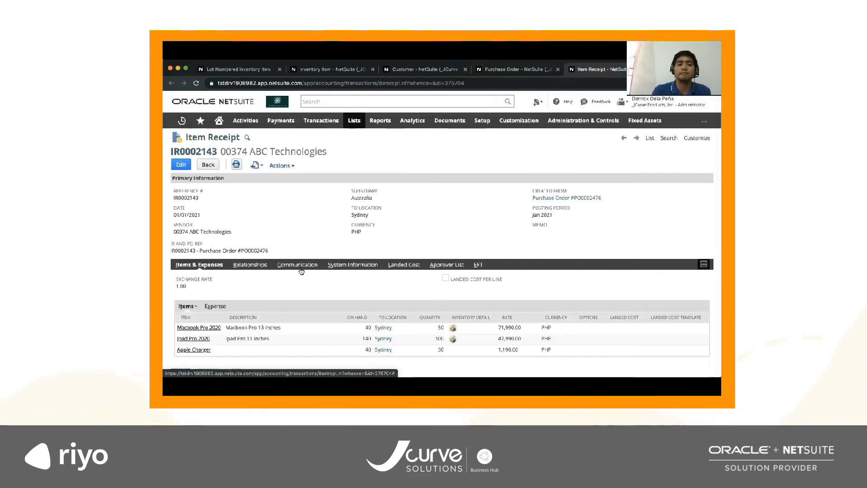
pyautogui.scroll(-1, 301, 271)
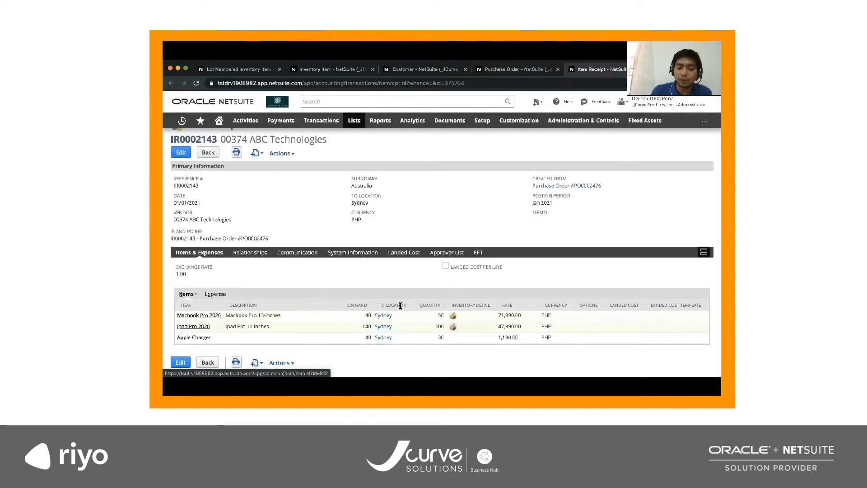
pyautogui.click(454, 316)
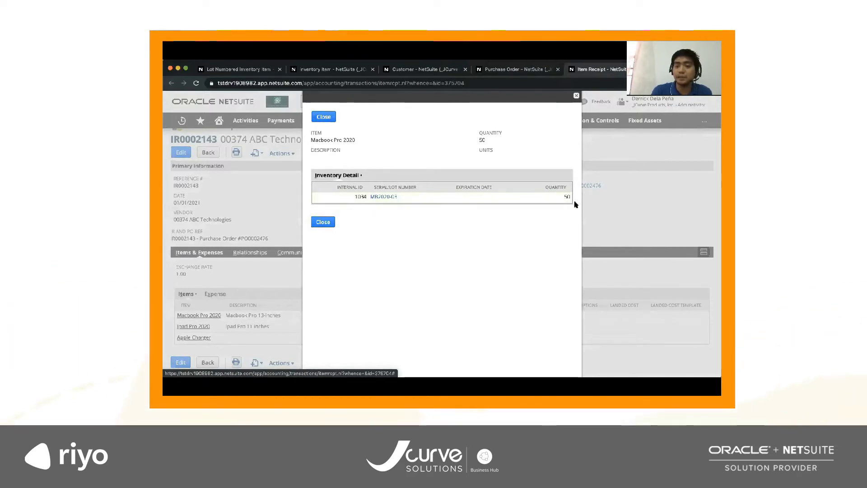
pyautogui.click(333, 115)
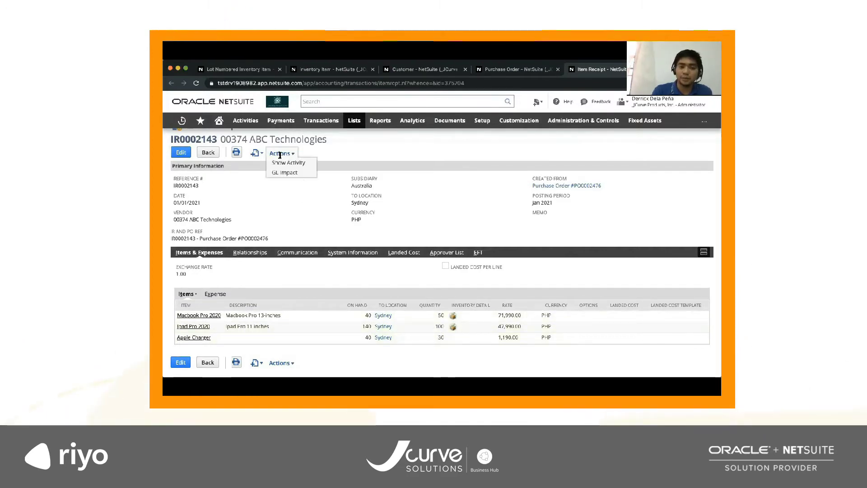
# Step: Review the item receipt's GL impact on Inventory: Stock on Hand, then close that tab
pyautogui.click(283, 165)
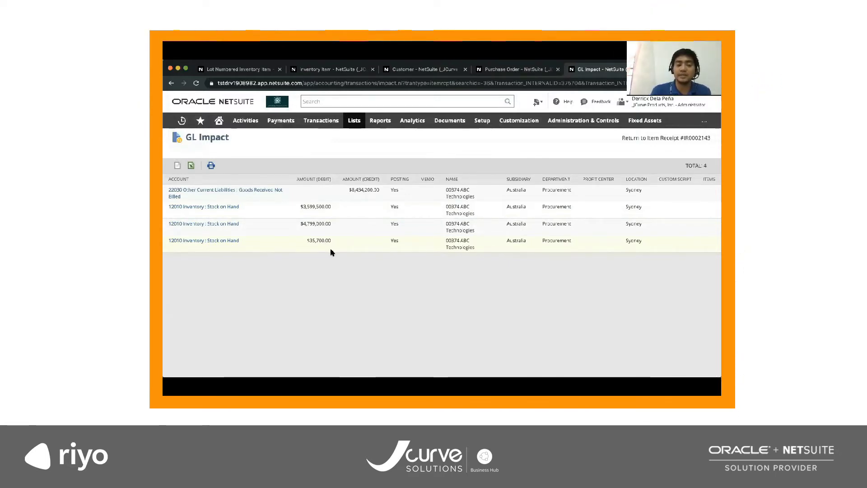
pyautogui.moveTo(249, 246); pyautogui.dragTo(171, 193)
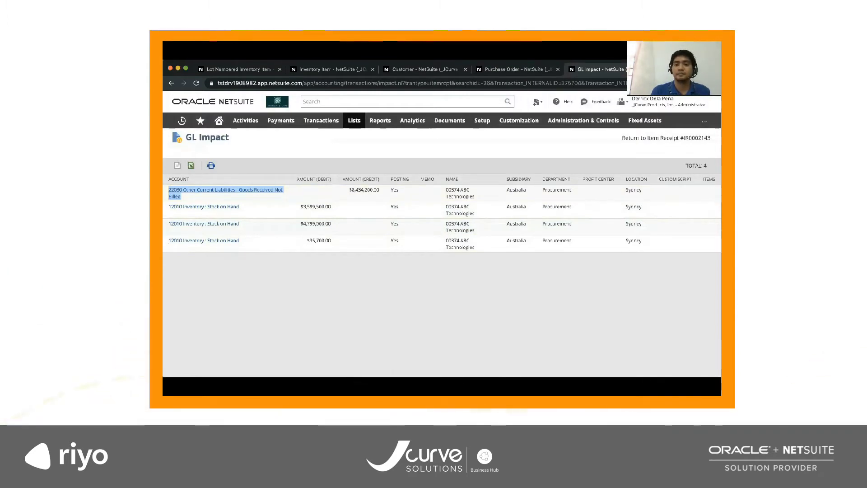
pyautogui.press('super+w')
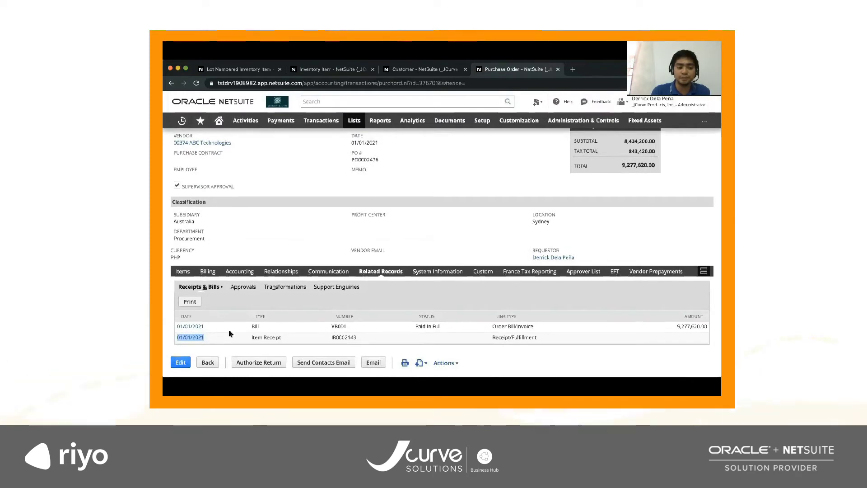
# Step: Open bill VB001 and review its three item lines totalling 8,434,200.00
pyautogui.click(230, 334)
pyautogui.click(191, 327)
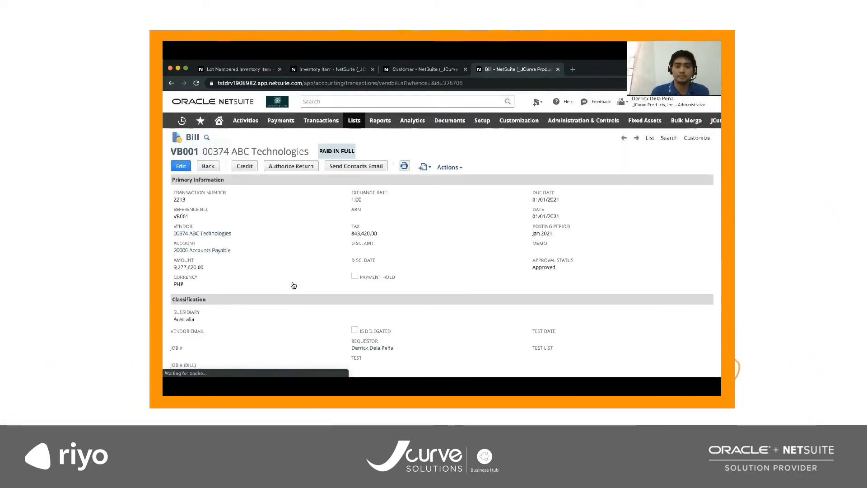
pyautogui.scroll(-5, 293, 286)
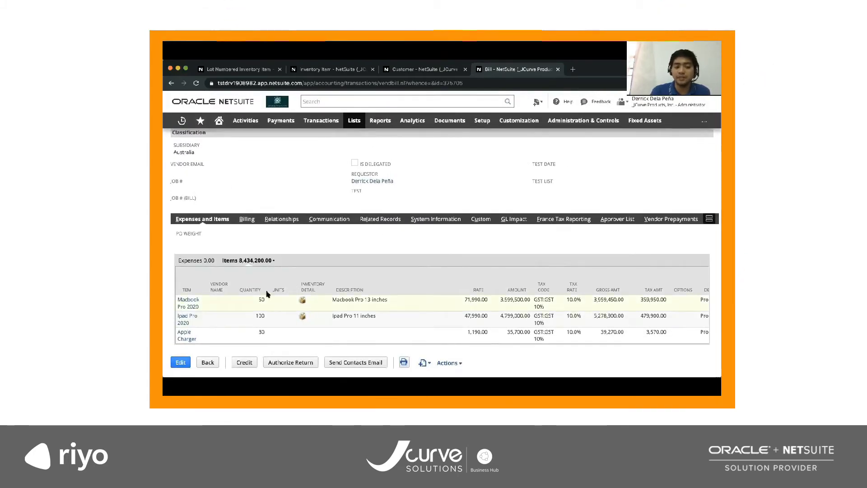
pyautogui.scroll(5, 255, 296)
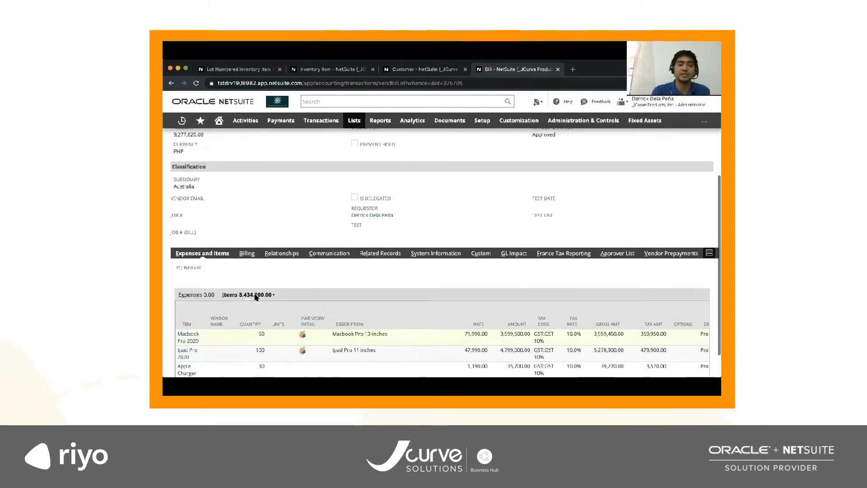
pyautogui.moveTo(449, 169)
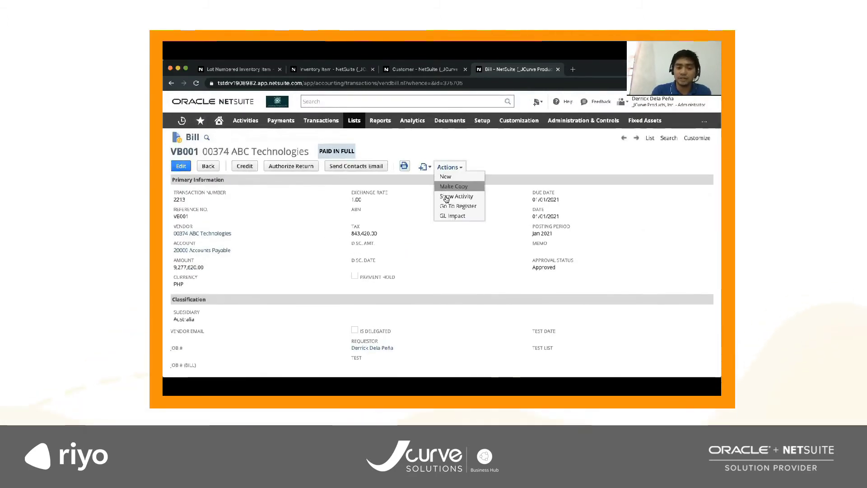
pyautogui.click(443, 216)
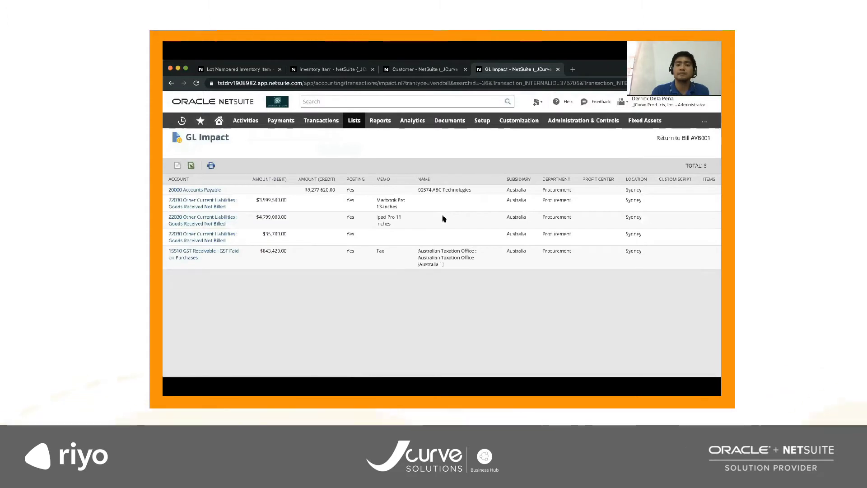
pyautogui.moveTo(291, 253); pyautogui.dragTo(246, 206)
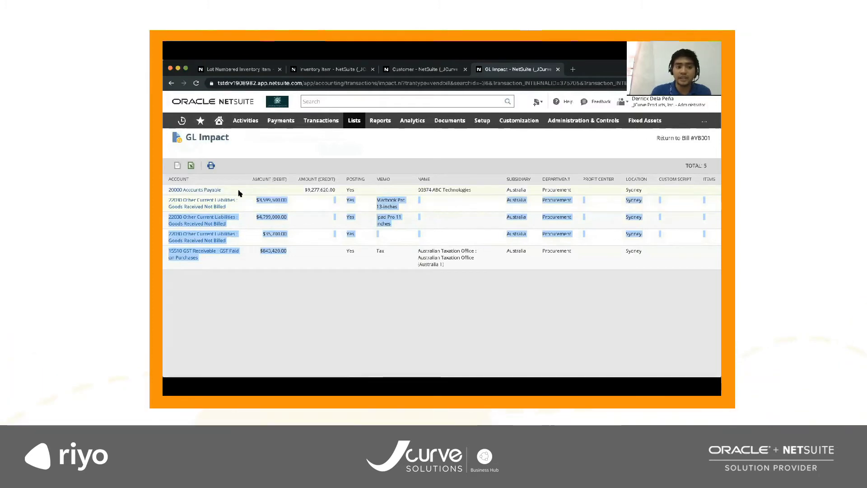
pyautogui.moveTo(336, 193); pyautogui.dragTo(303, 187)
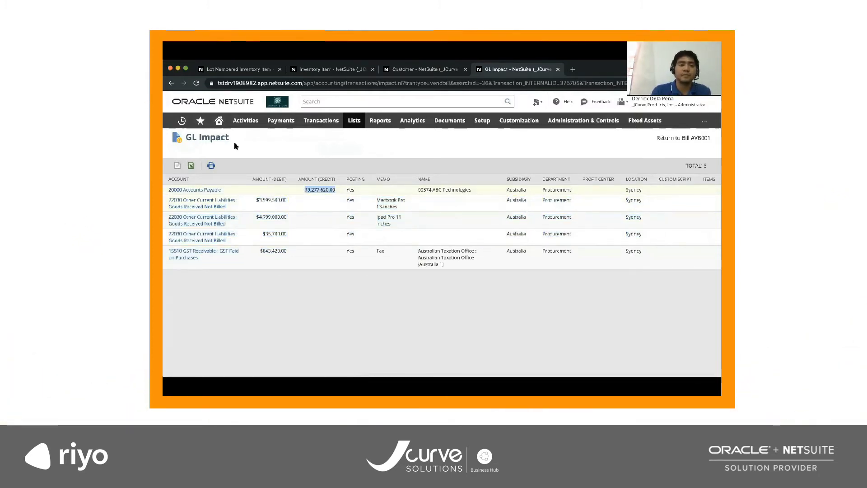
pyautogui.press('super+bracketleft')
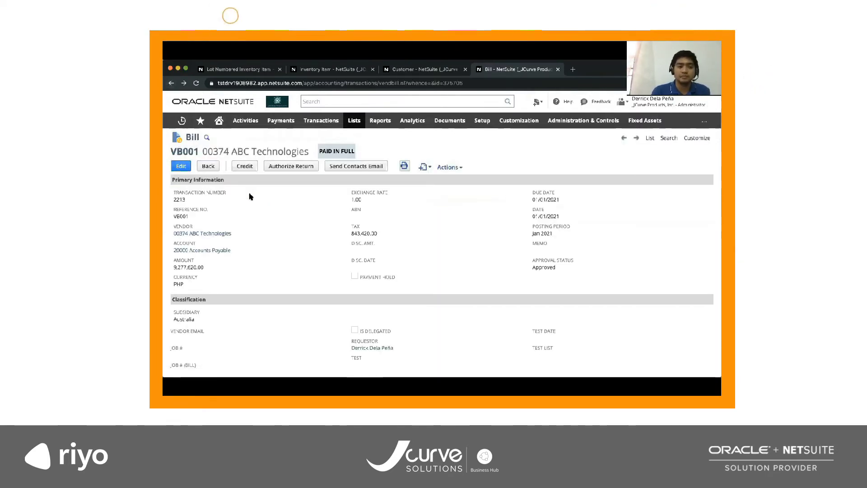
pyautogui.moveTo(355, 154); pyautogui.dragTo(316, 151)
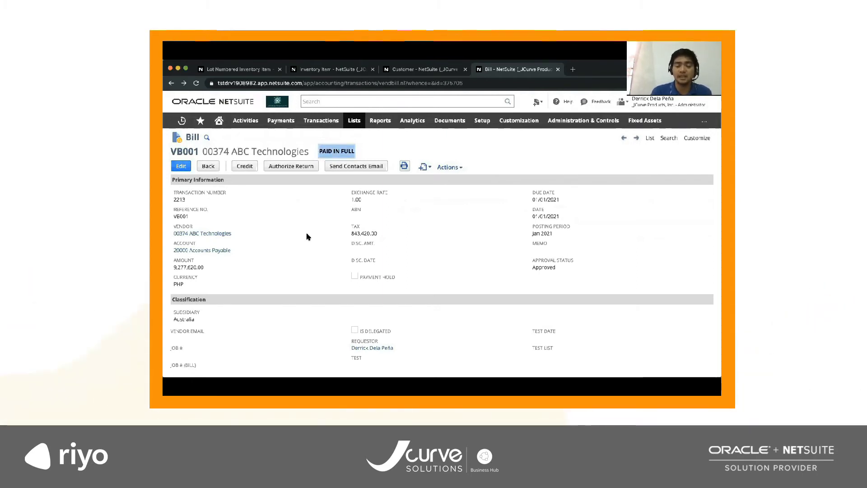
pyautogui.scroll(-1, 307, 237)
pyautogui.scroll(-5, 307, 237)
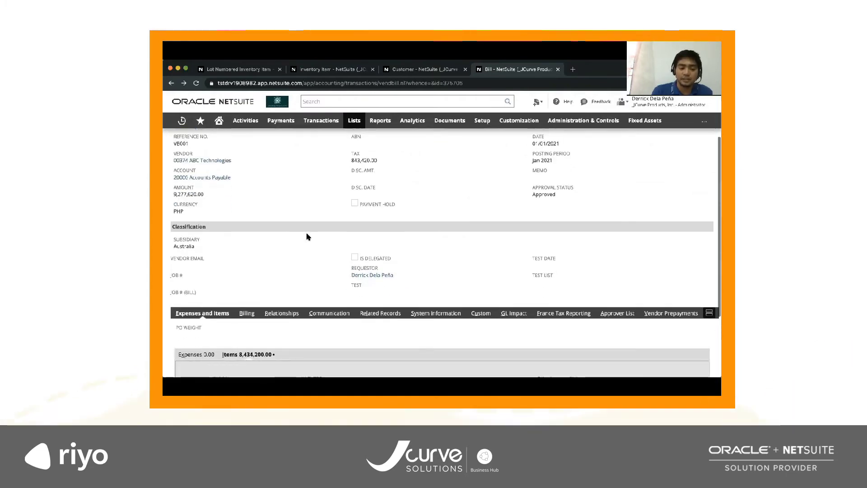
# Step: Open bill payment 16 from the bill's related records in its own tab
pyautogui.click(379, 236)
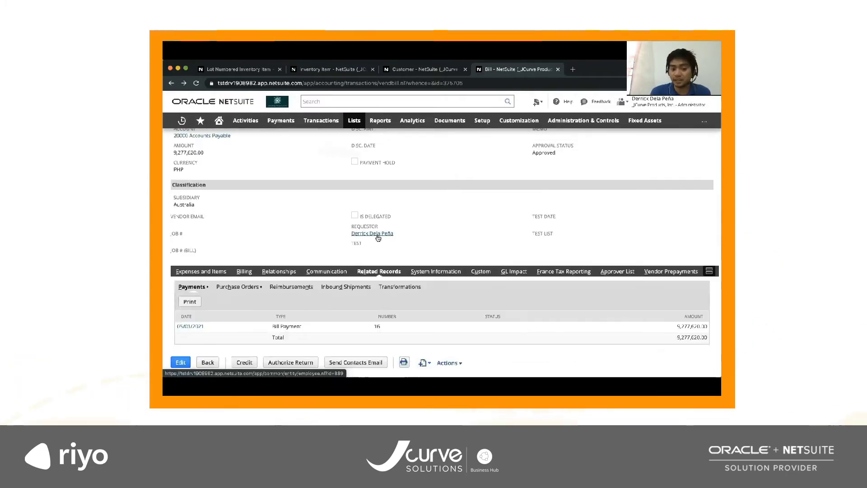
pyautogui.rightClick(191, 326)
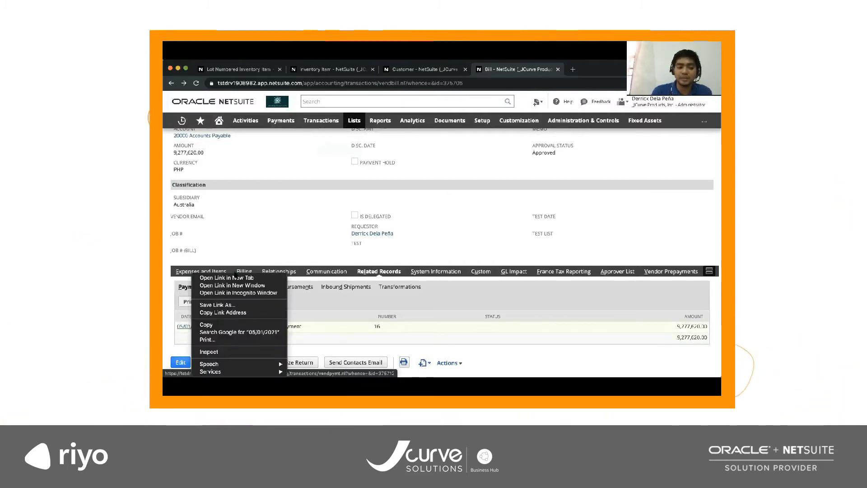
pyautogui.click(234, 279)
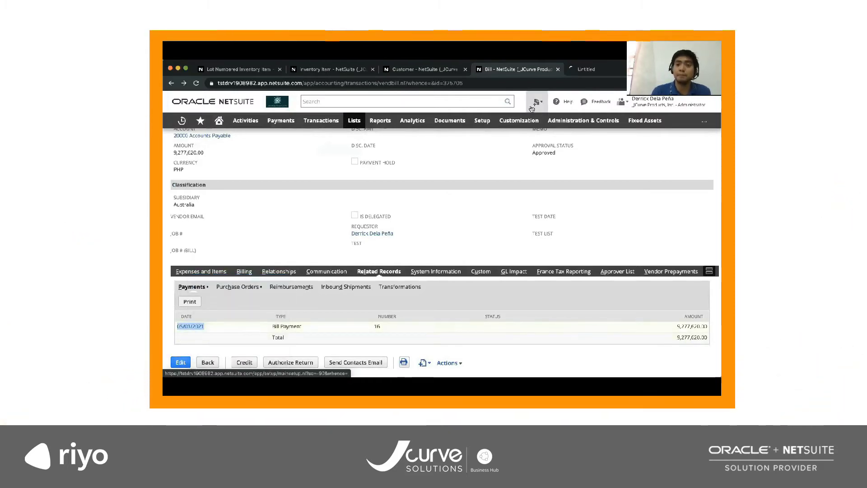
pyautogui.click(592, 69)
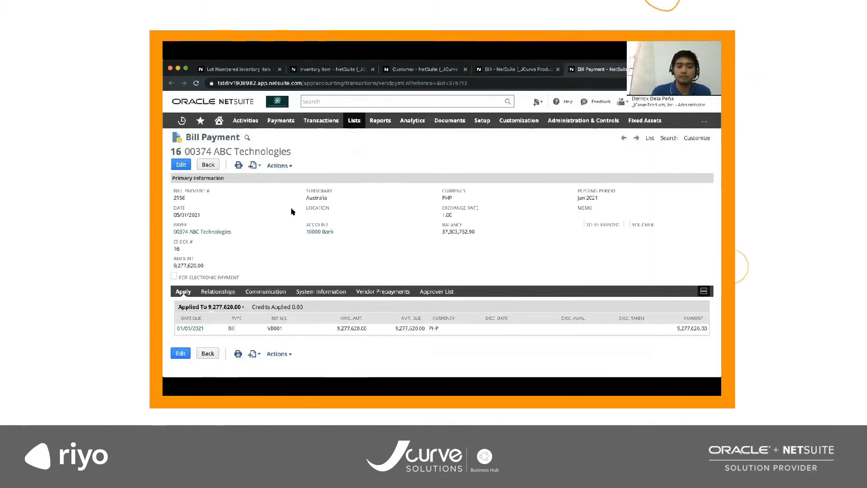
pyautogui.click(277, 166)
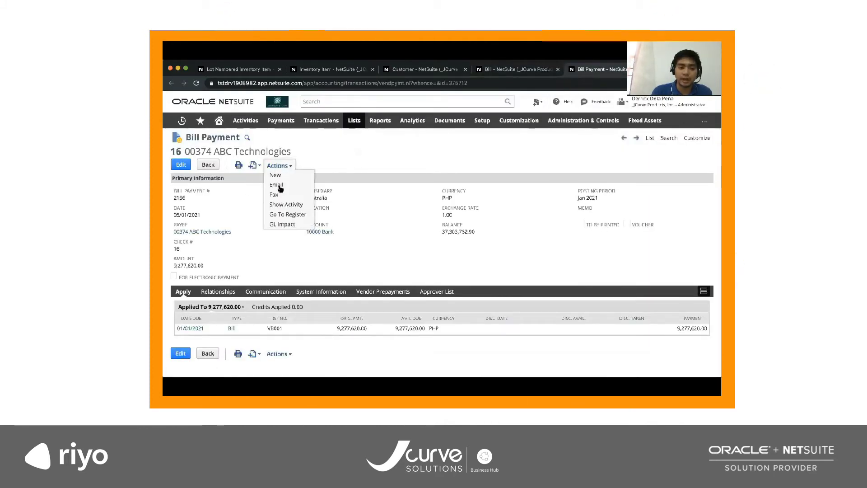
pyautogui.click(282, 224)
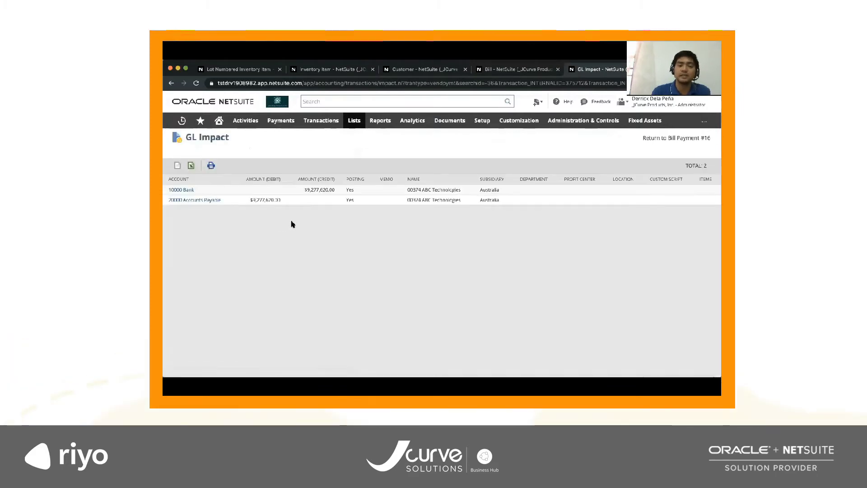
pyautogui.moveTo(222, 204); pyautogui.dragTo(174, 191)
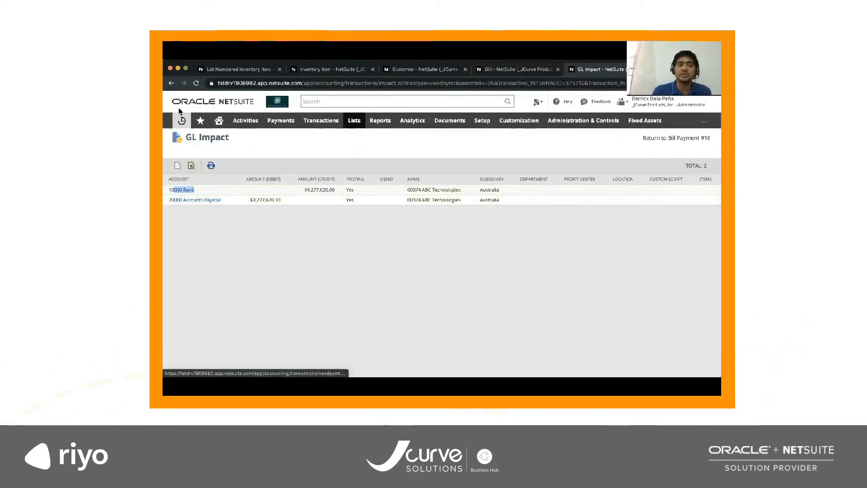
pyautogui.click(171, 83)
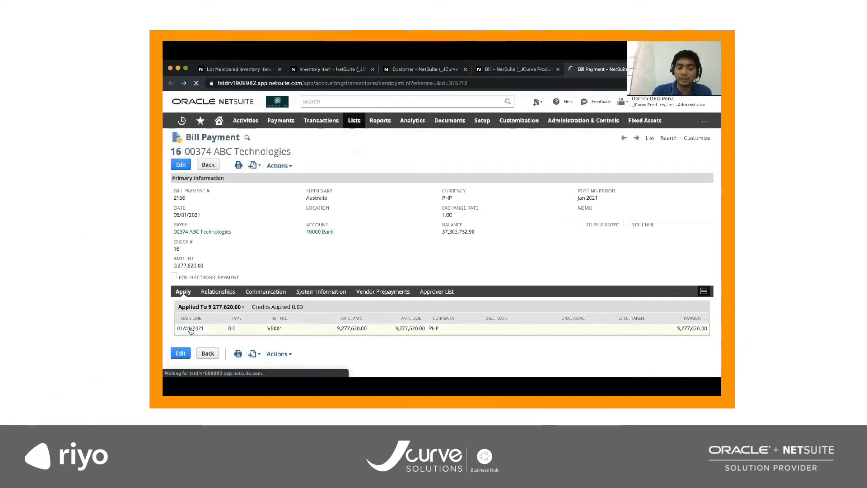
# Step: Follow bill VB001's linked purchase order back to PO0002476 and review its related records
pyautogui.click(191, 330)
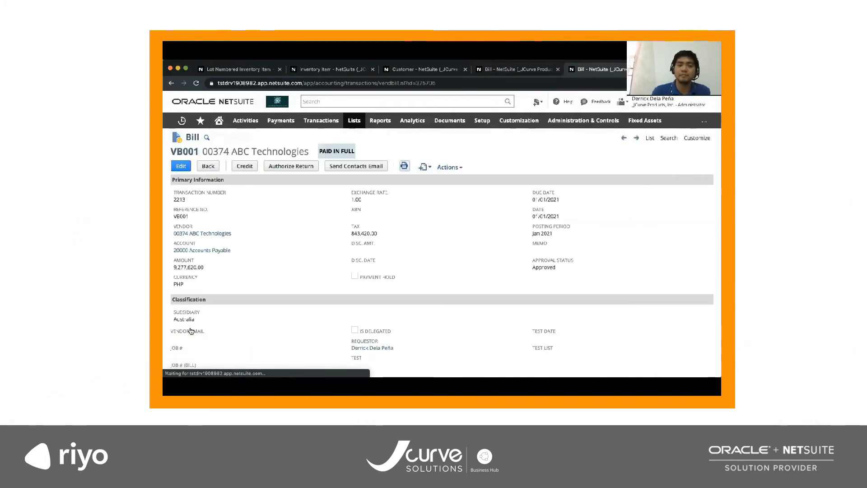
pyautogui.scroll(-5, 245, 244)
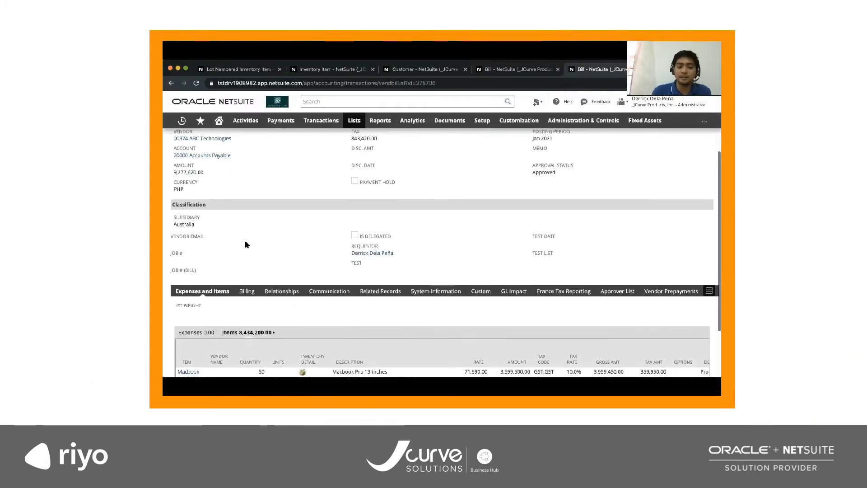
pyautogui.click(365, 278)
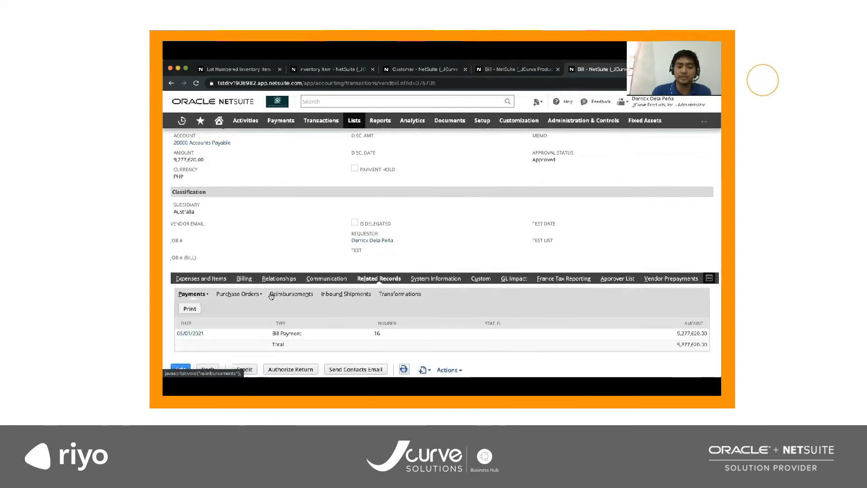
pyautogui.scroll(-1, 293, 285)
pyautogui.click(239, 287)
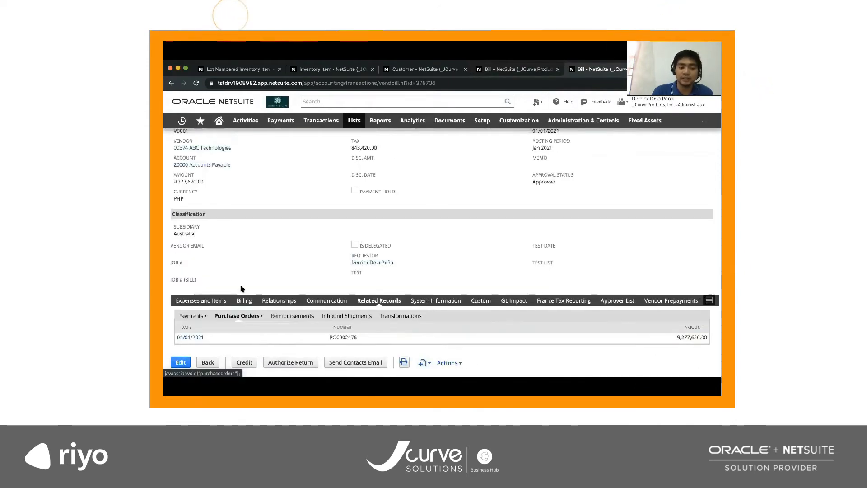
pyautogui.click(190, 338)
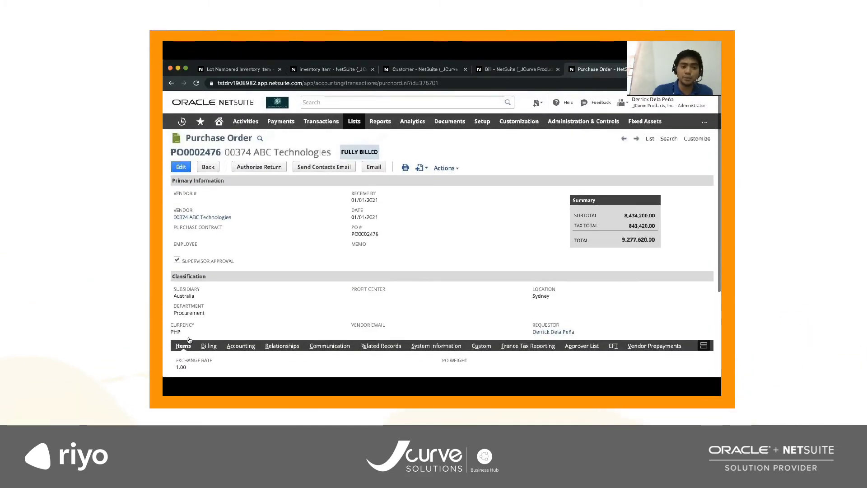
pyautogui.click(368, 346)
pyautogui.scroll(-1, 286, 296)
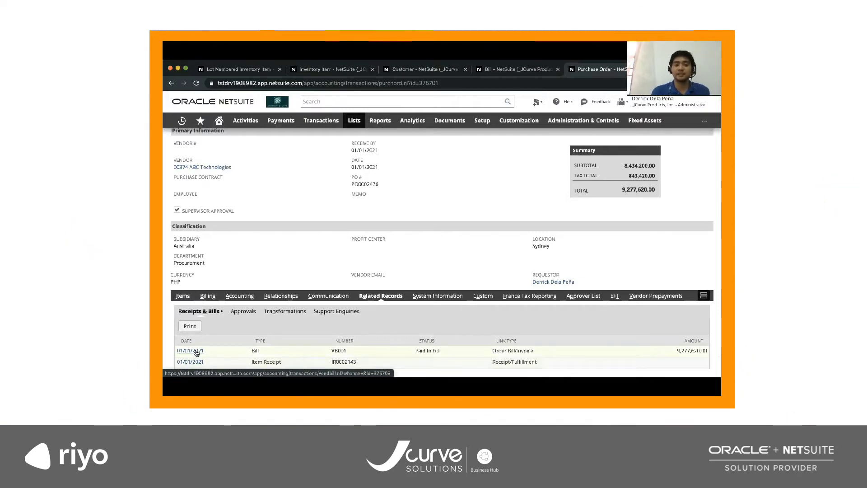
pyautogui.scroll(2, 276, 259)
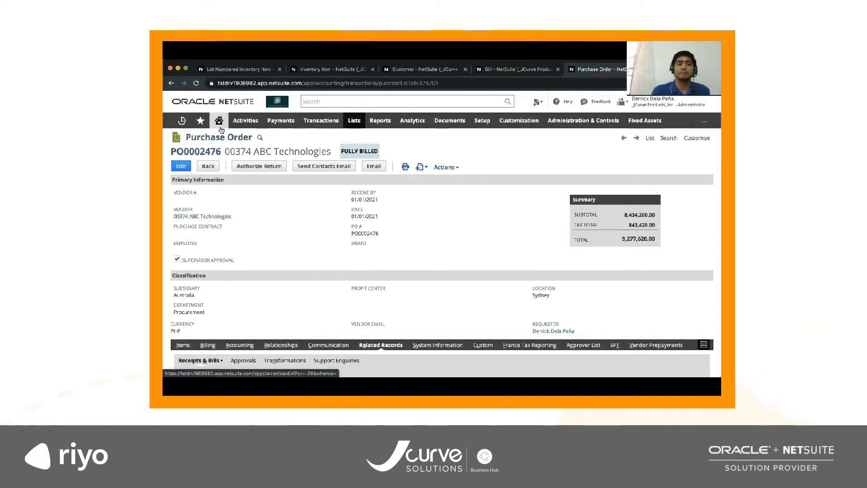
# Step: Close the Lot Numbered Inventory Item, Inventory Item, Customer and Bill tabs
pyautogui.click(279, 69)
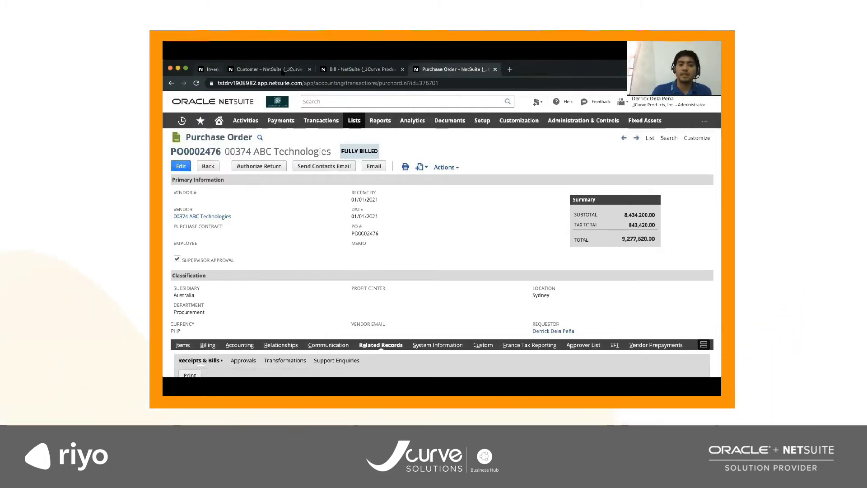
pyautogui.click(279, 69)
pyautogui.click(280, 69)
pyautogui.click(280, 70)
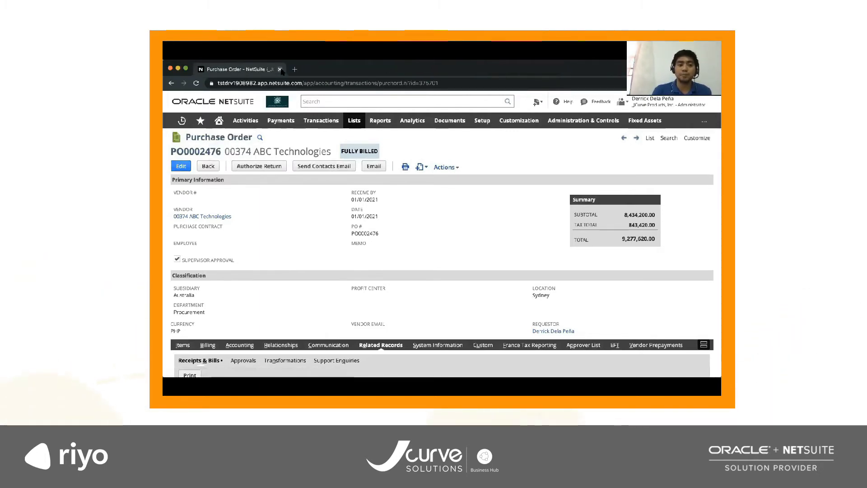
# Step: Search globally for '292/4' and open sales order SO0039274 from the results
pyautogui.click(310, 101)
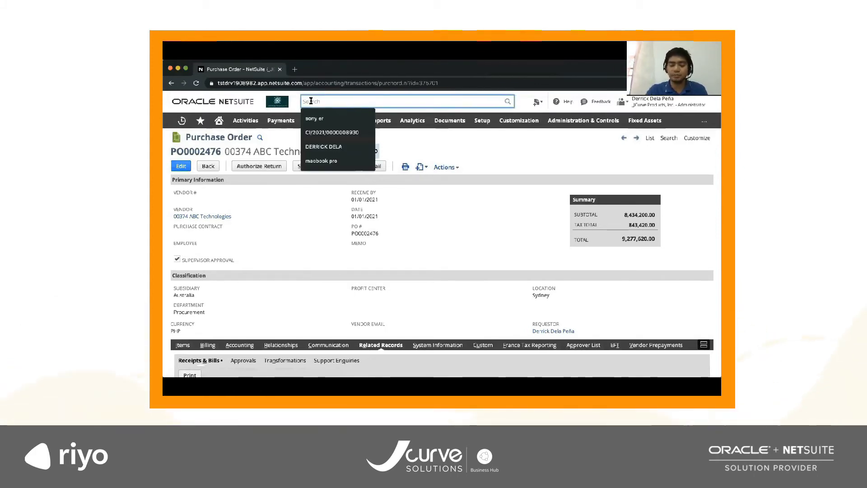
pyautogui.write('2')
pyautogui.write('9')
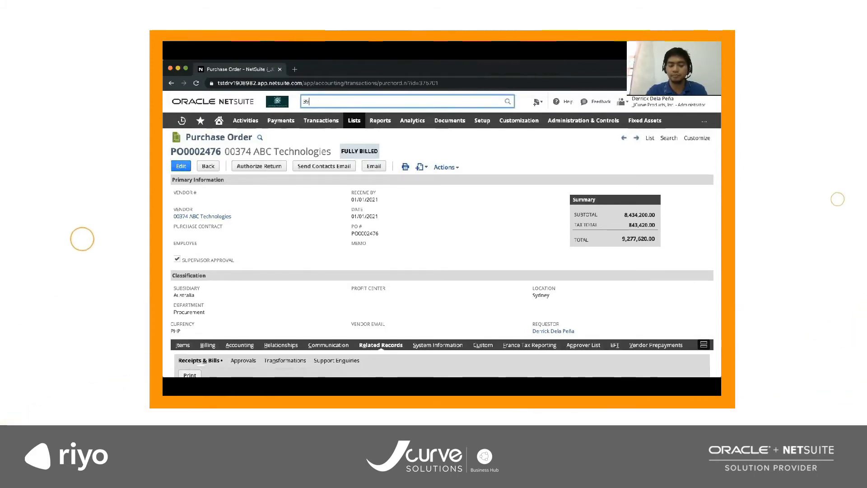
pyautogui.write('2/')
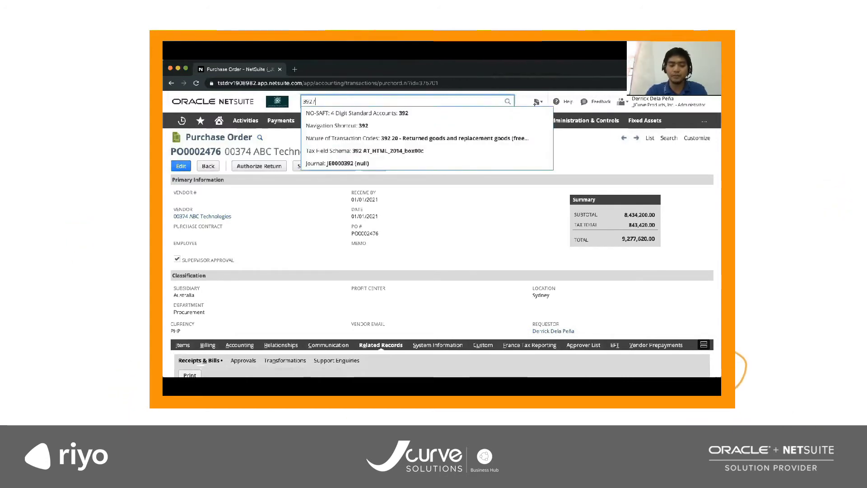
pyautogui.write('4')
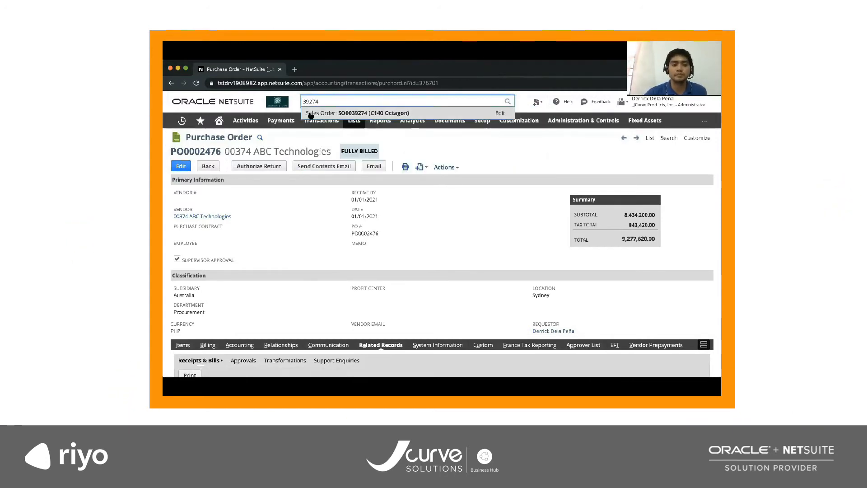
pyautogui.click(311, 115)
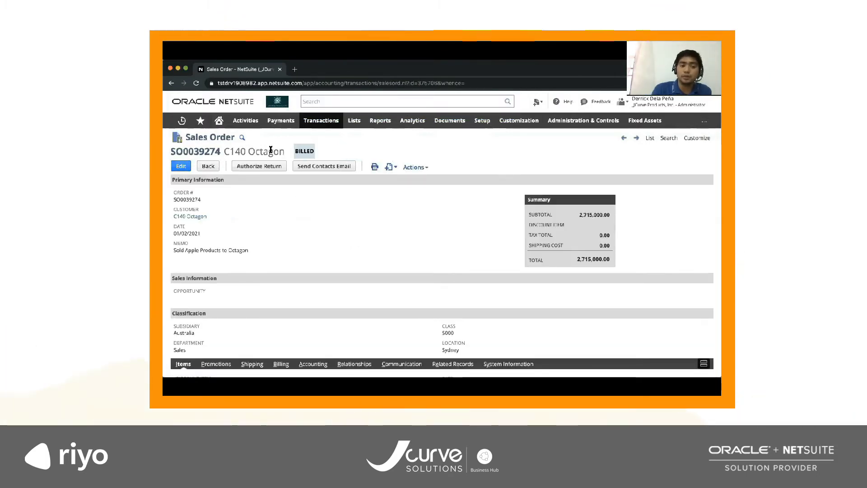
# Step: Show the sales order's Related Records subtab below the Items sublist
pyautogui.scroll(-3, 277, 316)
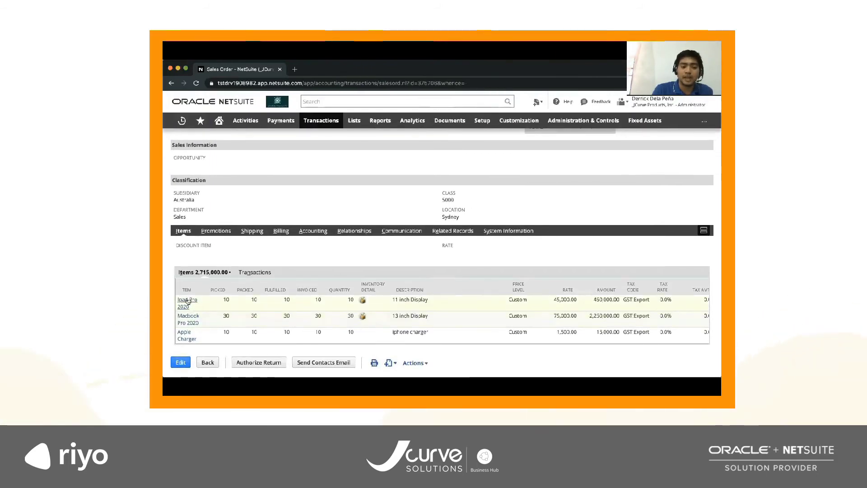
pyautogui.moveTo(191, 340)
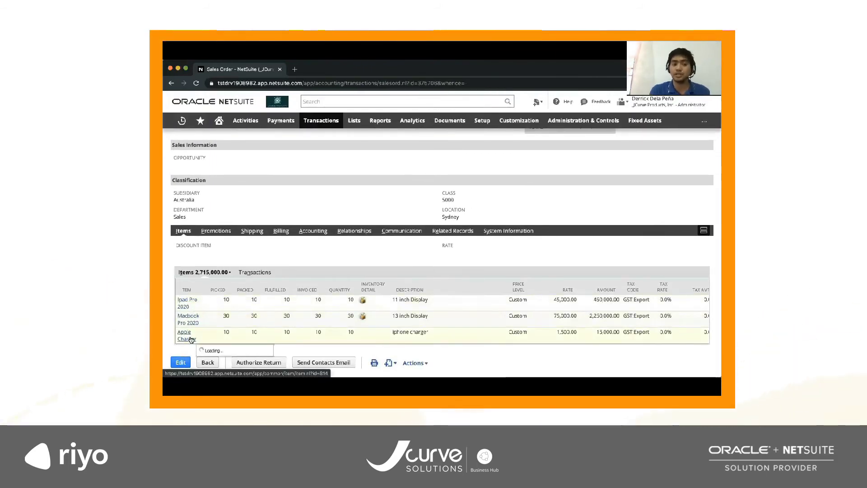
pyautogui.scroll(3, 286, 240)
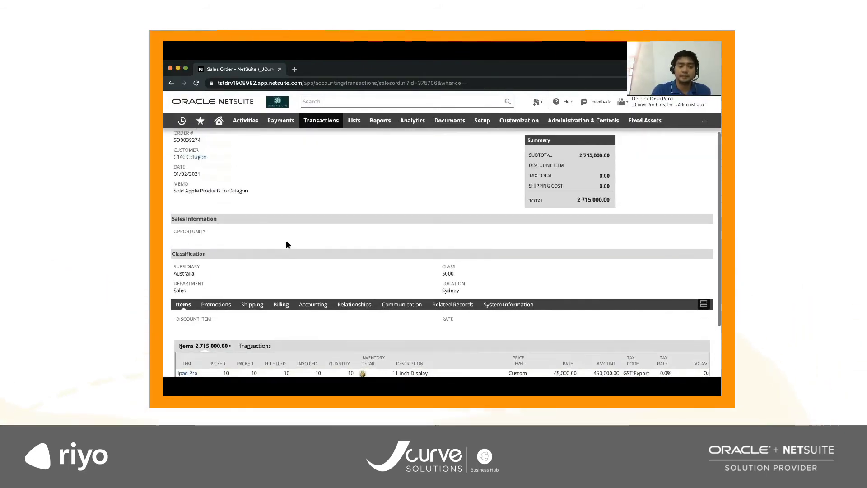
pyautogui.scroll(-3, 286, 245)
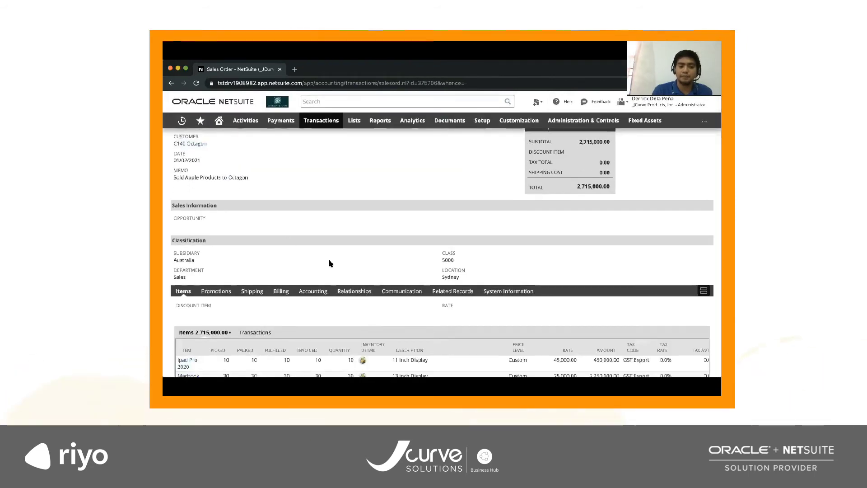
pyautogui.click(437, 290)
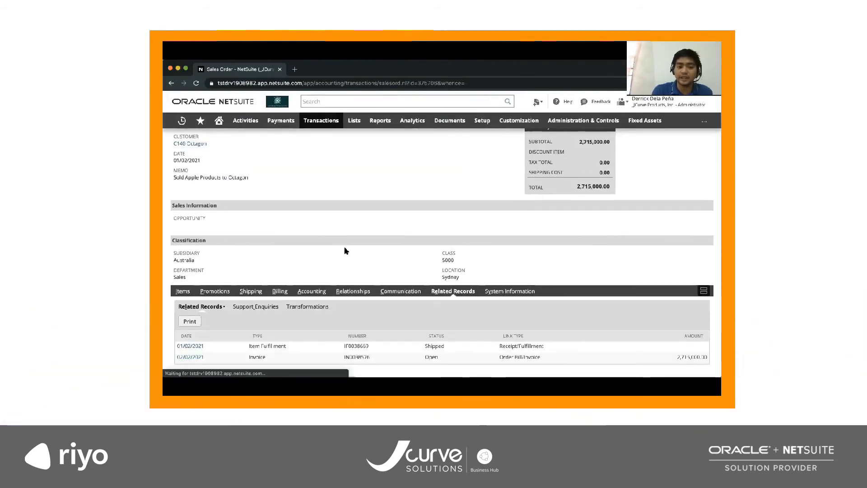
# Step: Open the related Item Fulfillment and Invoice records each in a new browser tab
pyautogui.scroll(-1, 346, 250)
pyautogui.moveTo(288, 326); pyautogui.dragTo(239, 339)
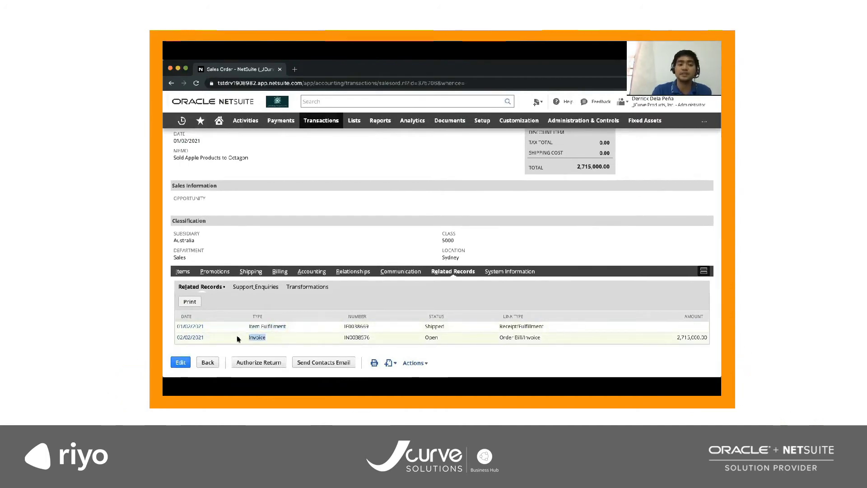
pyautogui.rightClick(191, 328)
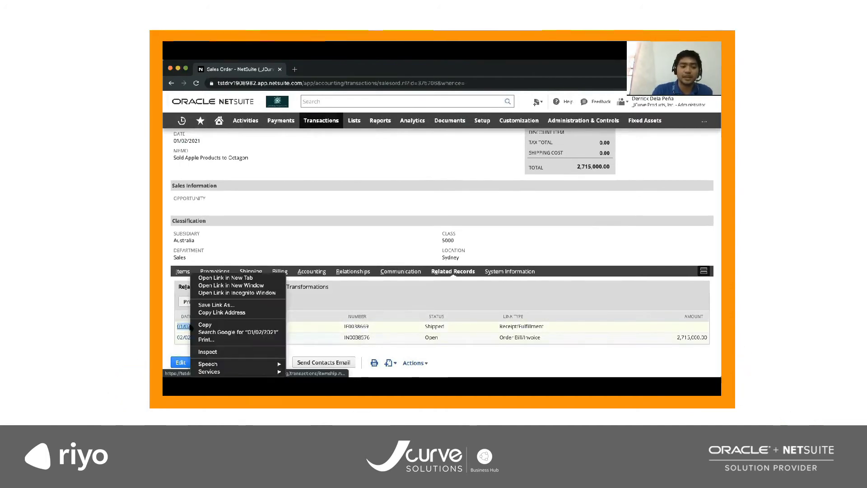
pyautogui.click(207, 278)
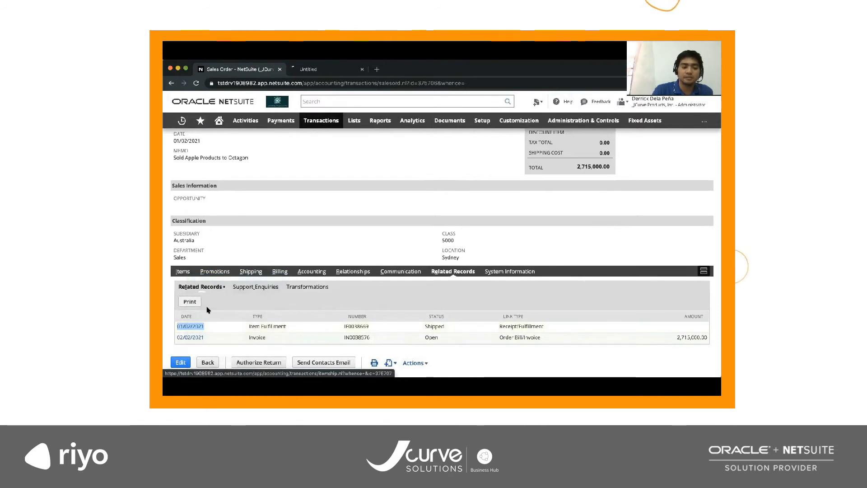
pyautogui.rightClick(195, 337)
pyautogui.click(217, 278)
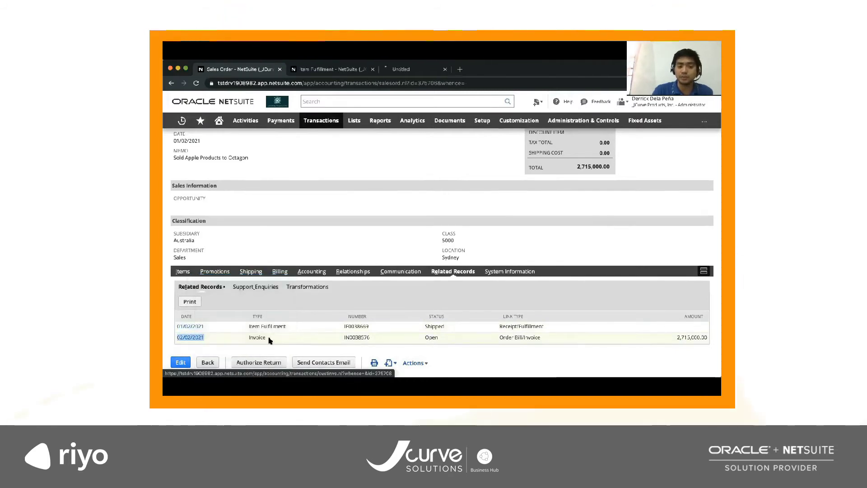
pyautogui.click(319, 71)
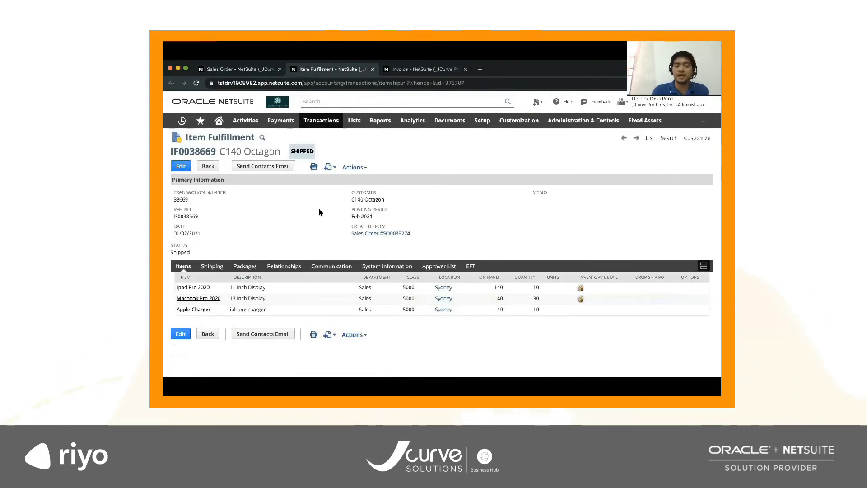
# Step: Review IF0038669's GL impact: 50010 COGS debits and Inventory : Stock on Hand credits
pyautogui.moveTo(316, 154); pyautogui.dragTo(289, 154)
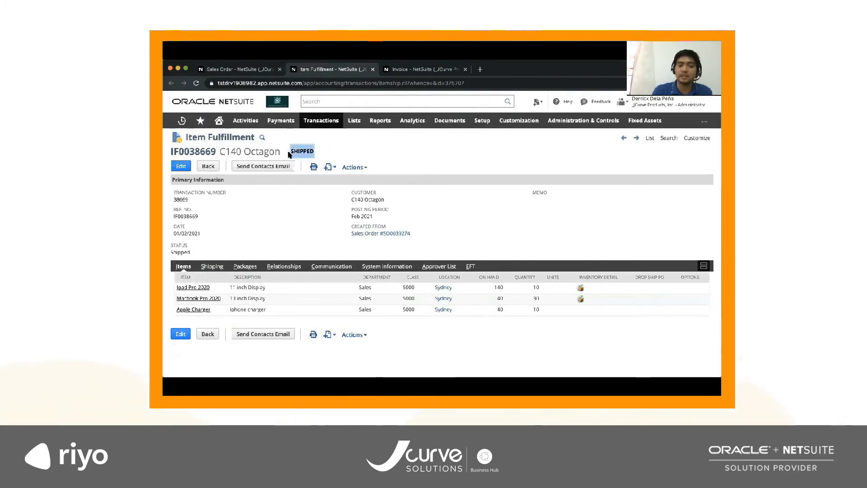
pyautogui.moveTo(354, 167)
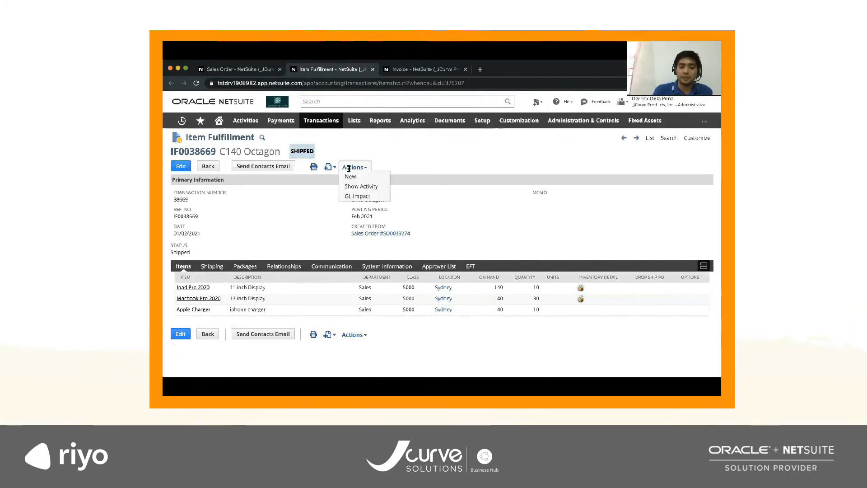
pyautogui.click(351, 195)
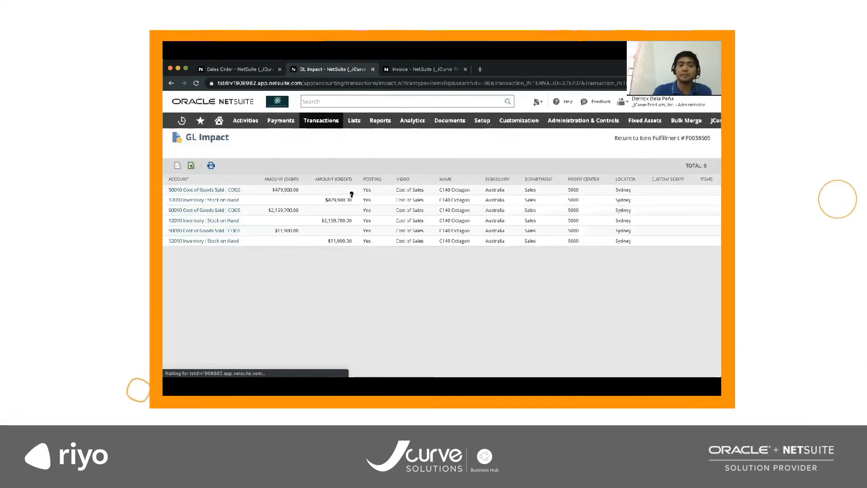
pyautogui.moveTo(243, 191); pyautogui.dragTo(169, 190)
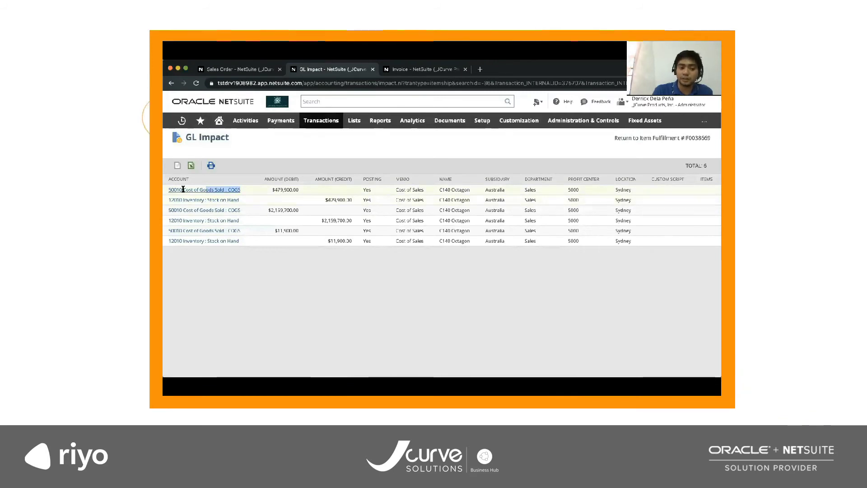
pyautogui.moveTo(242, 201); pyautogui.dragTo(182, 200)
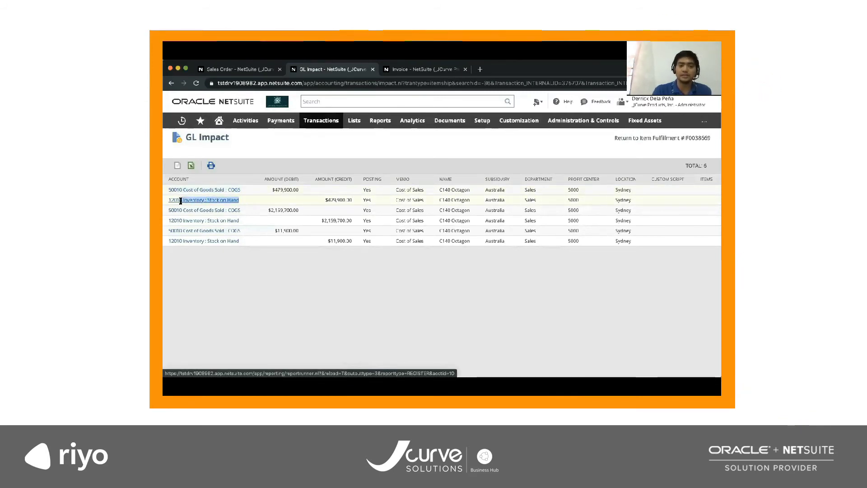
pyautogui.click(429, 69)
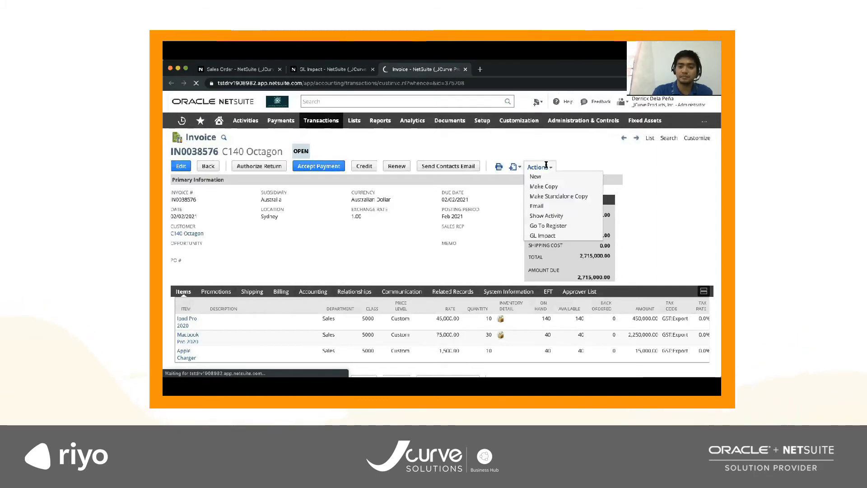
# Step: Check IN0038576's GL impact (2,715,000.00 receivables debit, three revenue credits), then return to IF0038669
pyautogui.click(533, 235)
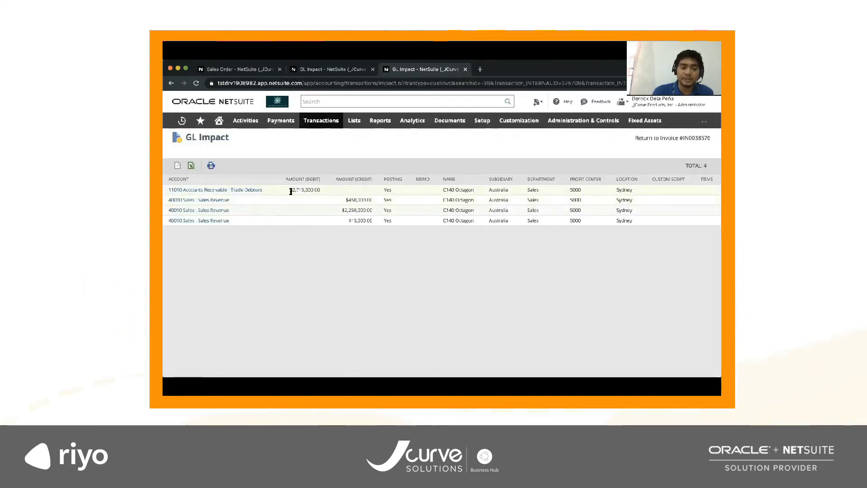
pyautogui.moveTo(320, 190); pyautogui.dragTo(174, 187)
pyautogui.moveTo(242, 223); pyautogui.dragTo(182, 200)
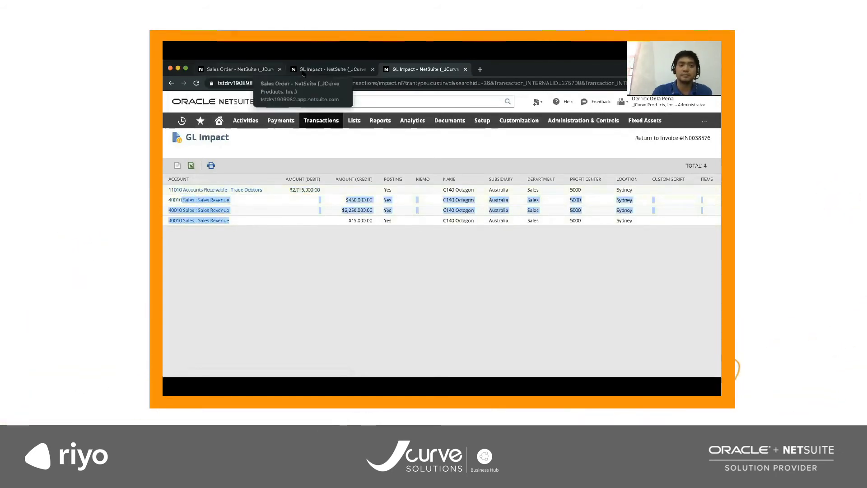
pyautogui.click(303, 70)
pyautogui.click(171, 85)
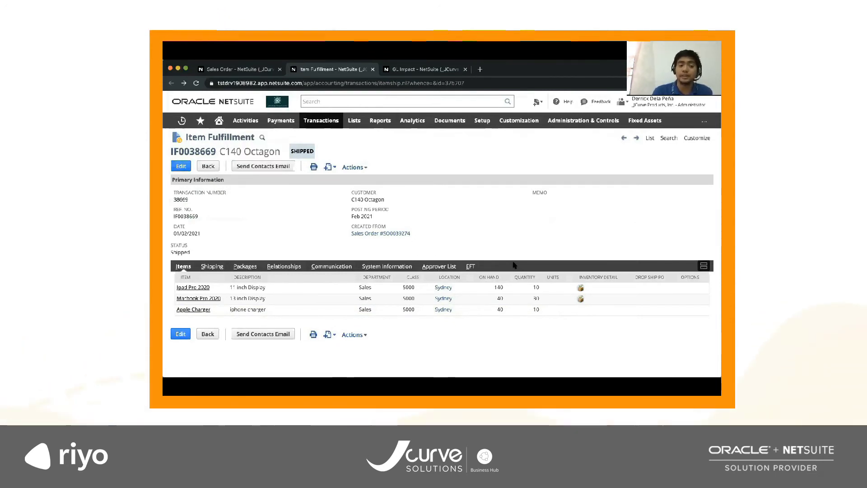
pyautogui.click(580, 290)
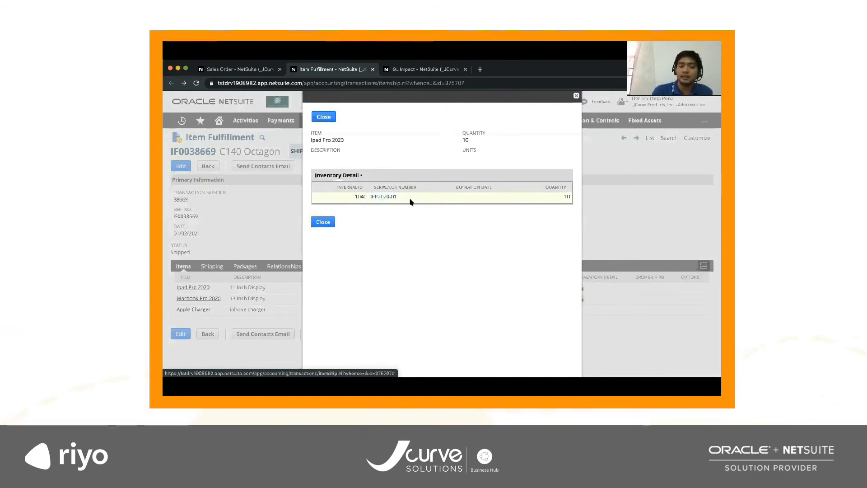
pyautogui.moveTo(397, 197); pyautogui.dragTo(367, 199)
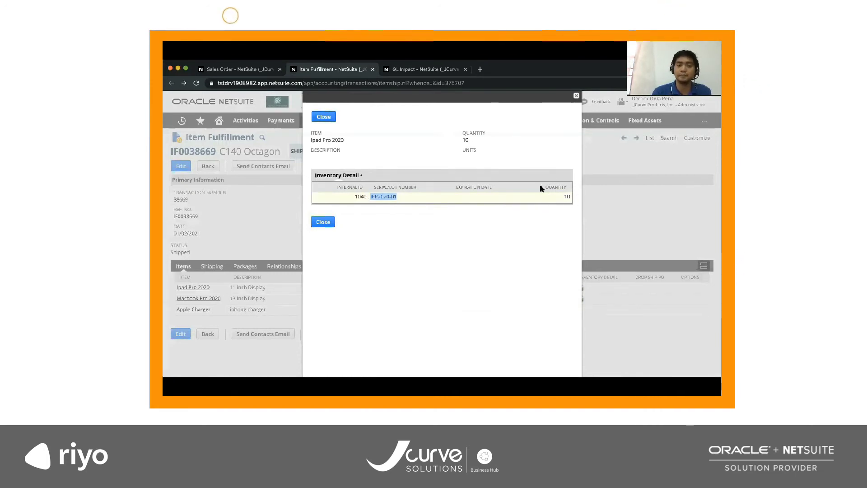
pyautogui.click(331, 116)
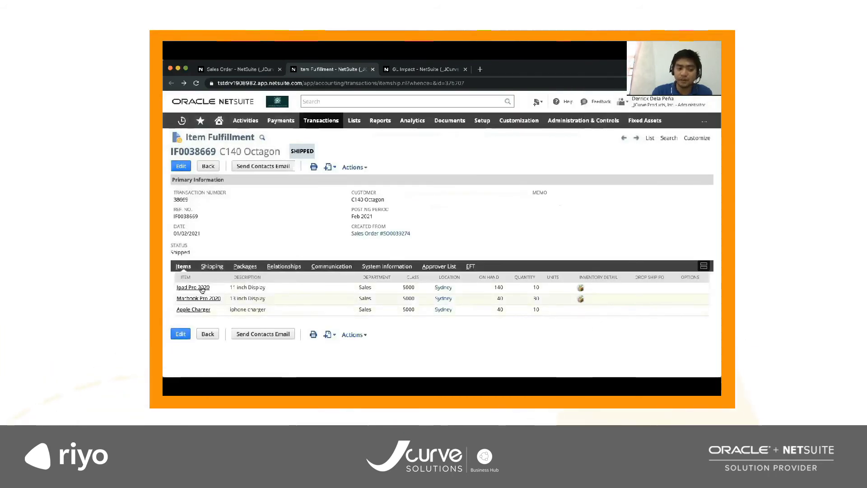
pyautogui.moveTo(212, 309); pyautogui.dragTo(176, 313)
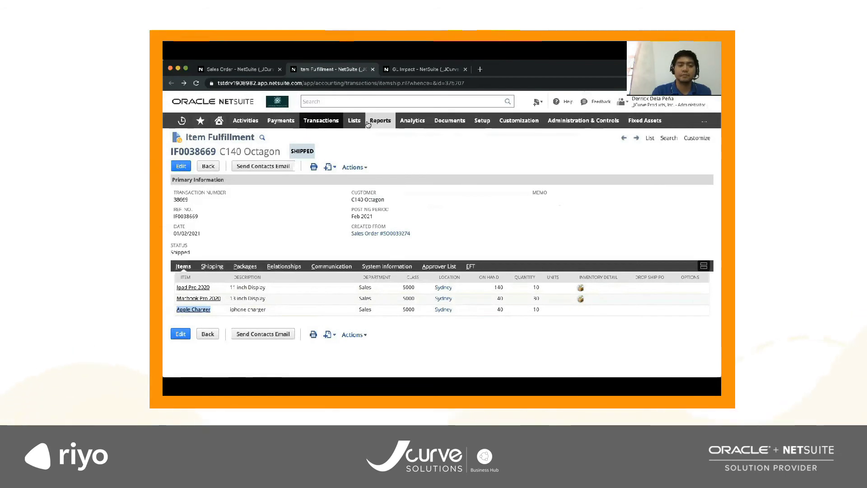
# Step: Open the 02/02/2021 invoice from SO0039274 and save a 2,715,000.00 payment applied to it
pyautogui.click(233, 70)
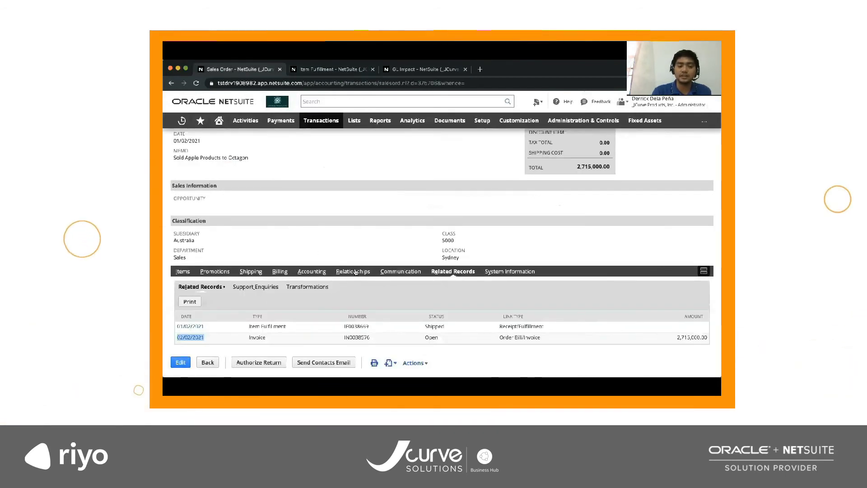
pyautogui.click(192, 338)
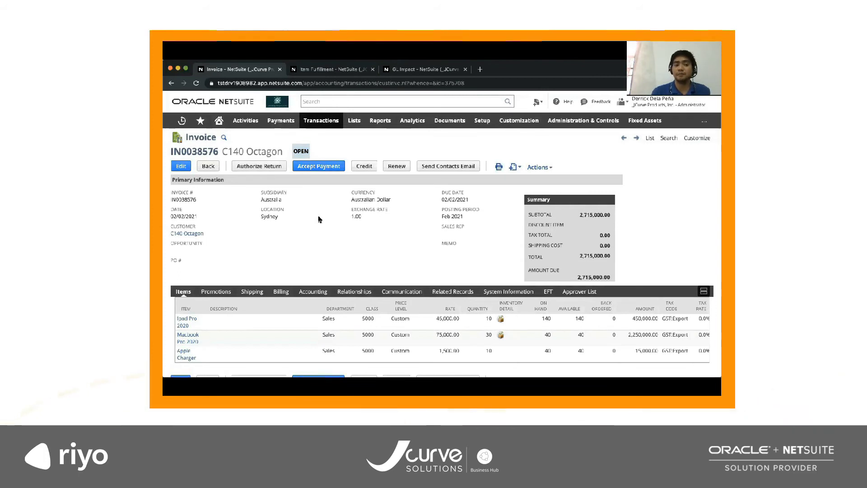
pyautogui.click(313, 168)
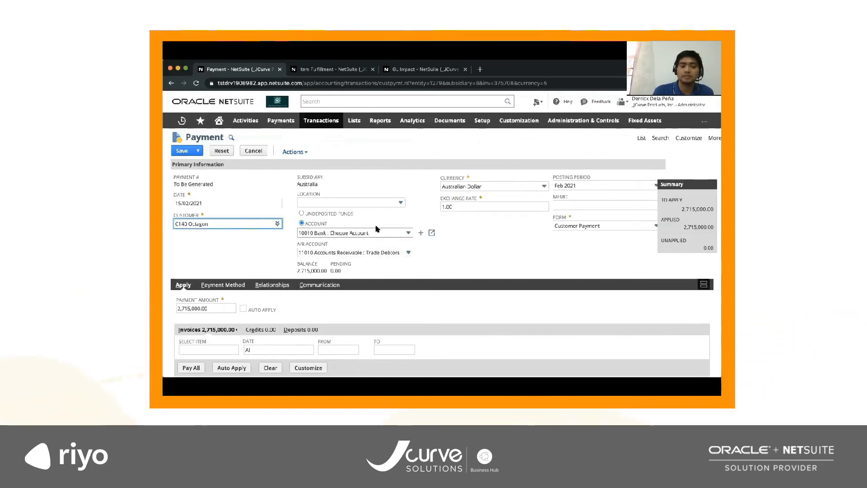
pyautogui.scroll(-1, 329, 253)
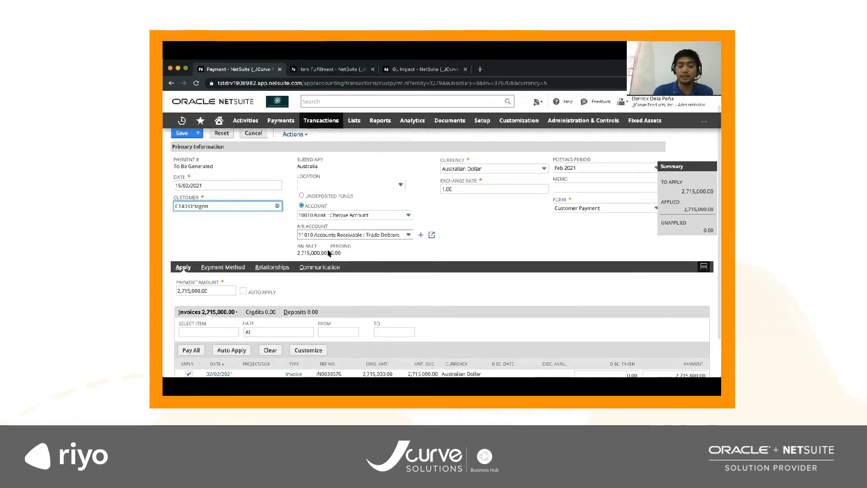
pyautogui.scroll(-2, 330, 253)
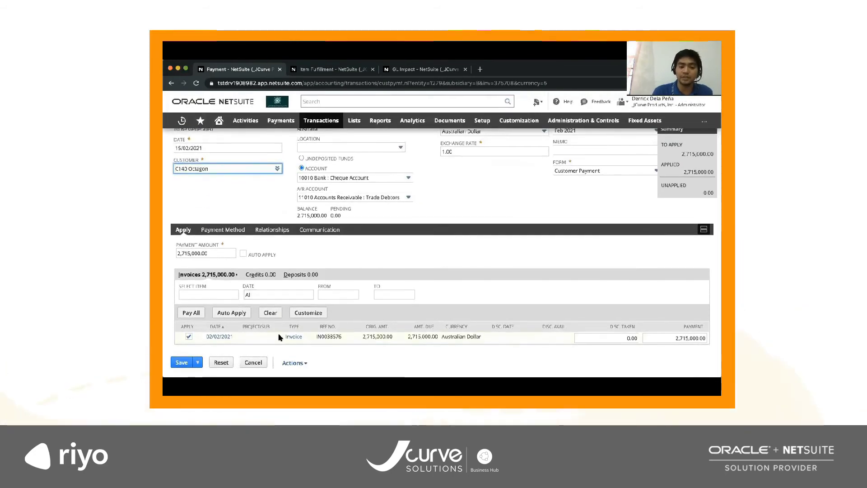
pyautogui.scroll(3, 280, 338)
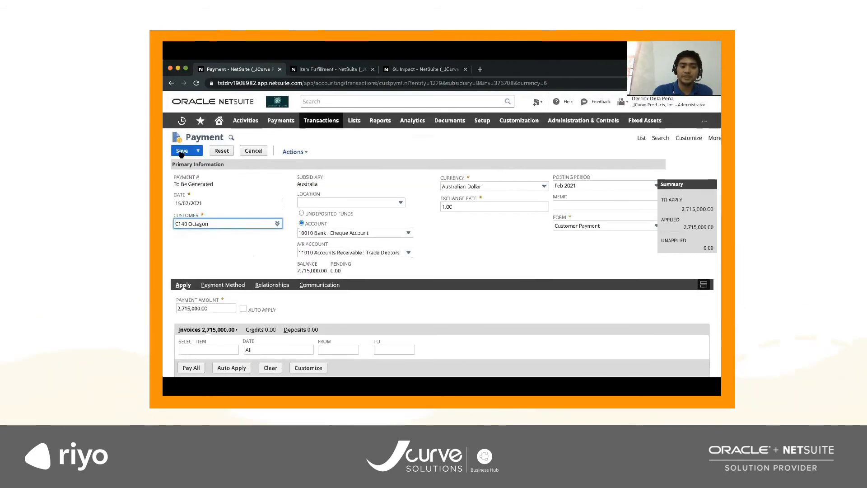
pyautogui.click(324, 182)
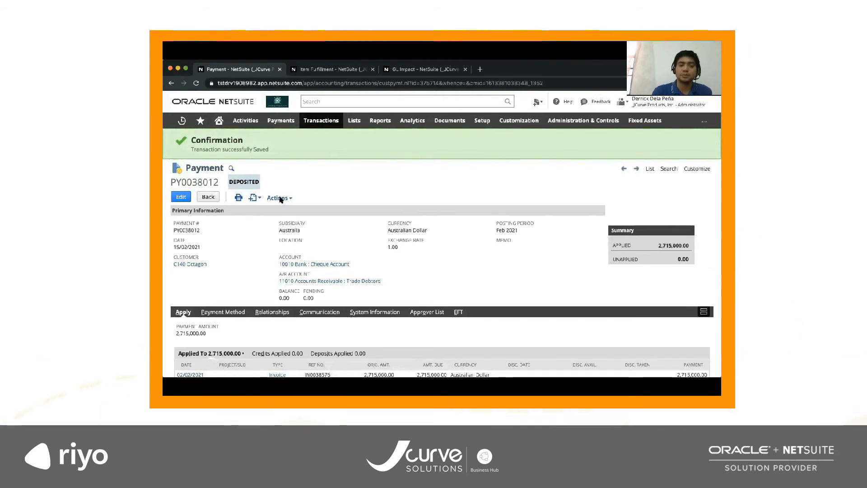
# Step: Review payment PY0038012's GL impact for bank and Accounts Receivable lines, then return Home
pyautogui.moveTo(272, 200)
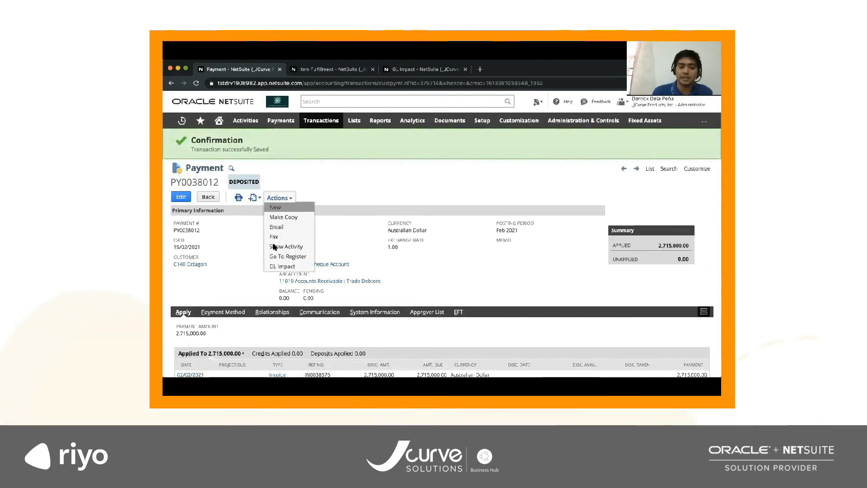
pyautogui.click(276, 268)
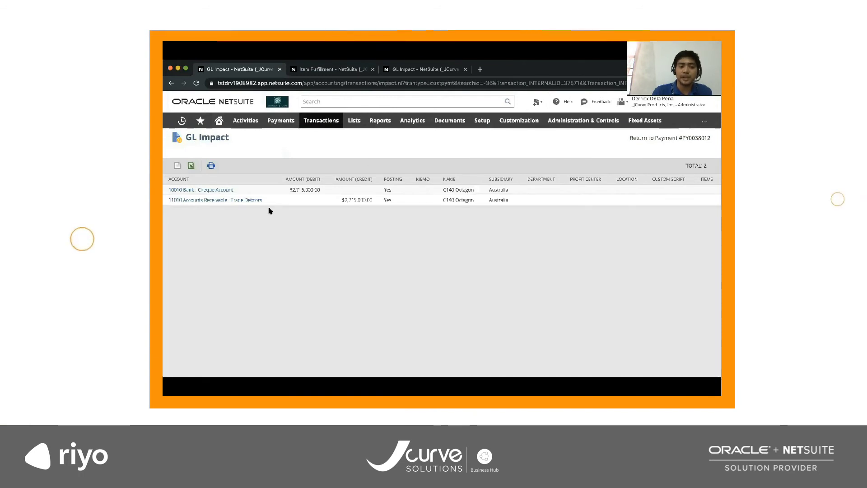
pyautogui.tripleClick(251, 193)
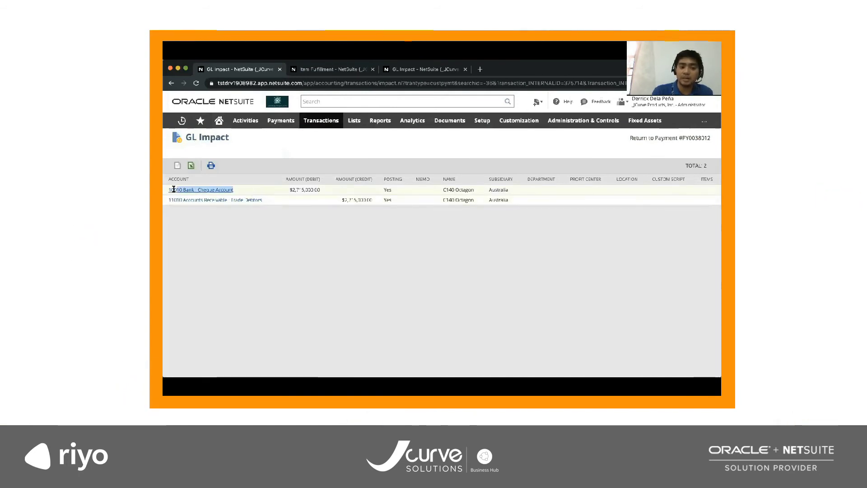
pyautogui.click(278, 207)
pyautogui.moveTo(263, 201); pyautogui.dragTo(172, 202)
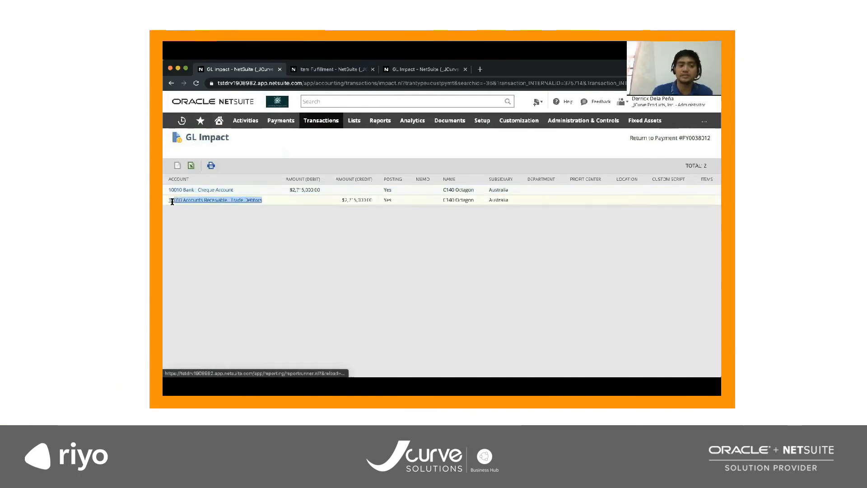
pyautogui.click(219, 120)
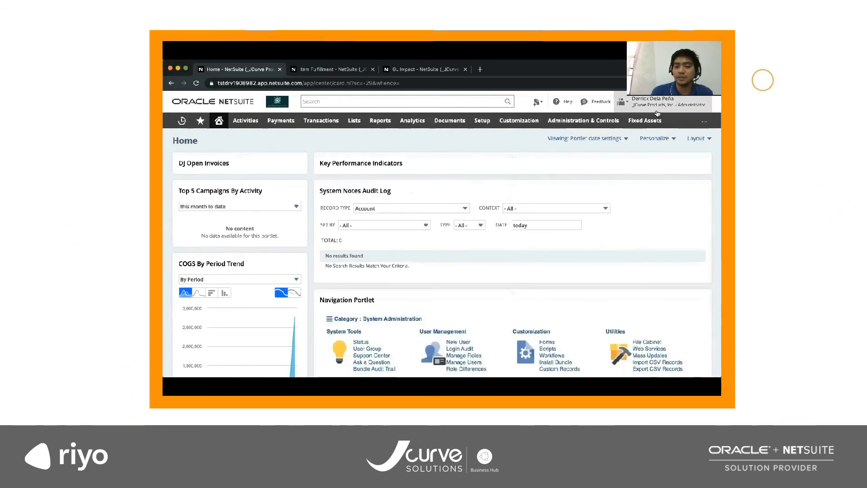
# Step: Switch to the JCS - Inventory Manager role and open Reports > Inventory/Items > Physical Inventory Worksheet
pyautogui.moveTo(658, 101)
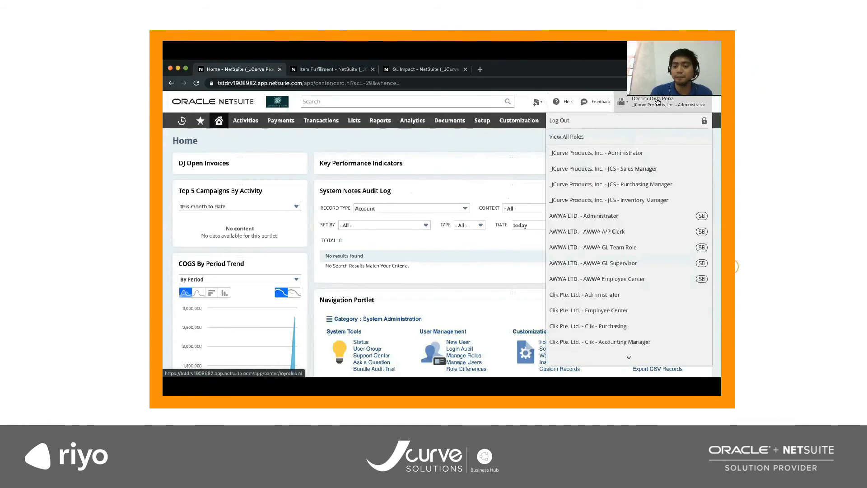
pyautogui.click(610, 201)
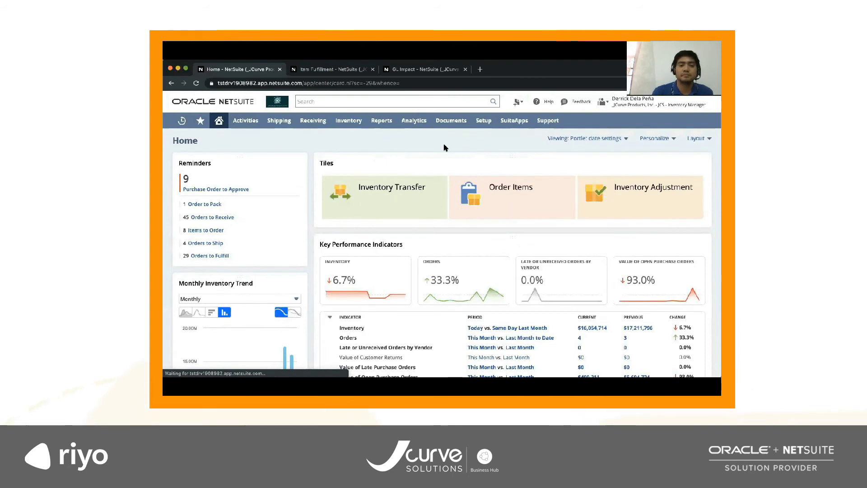
pyautogui.moveTo(382, 120)
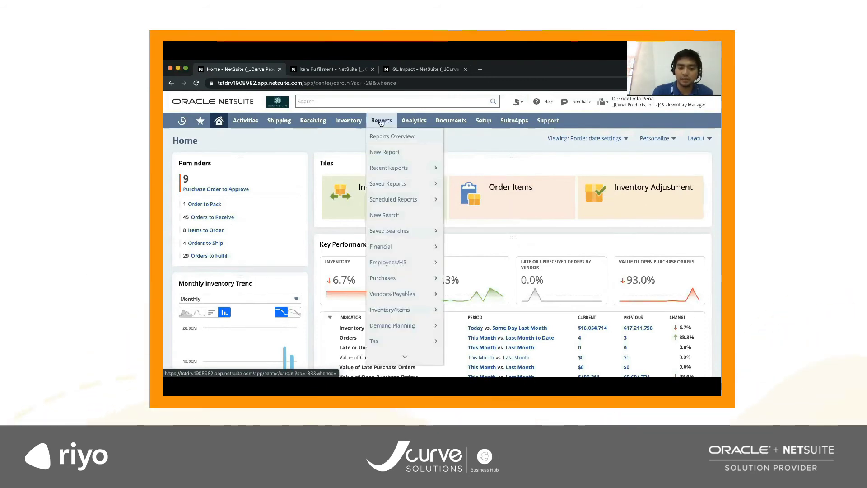
pyautogui.moveTo(398, 310)
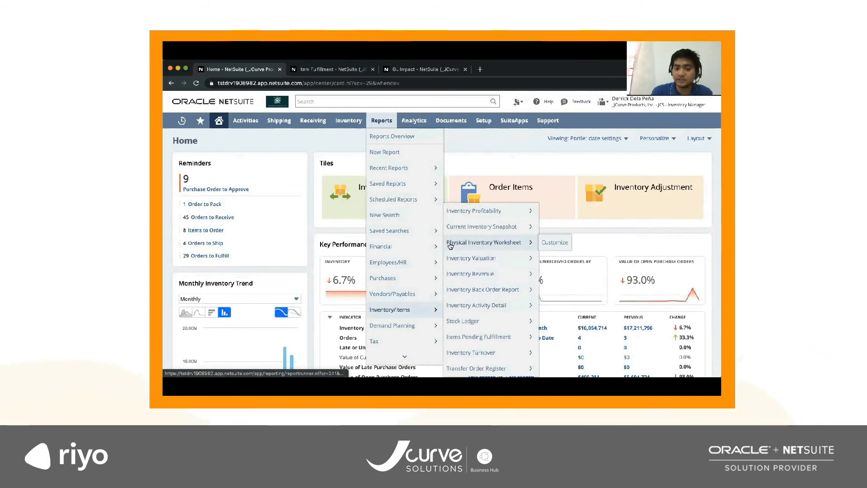
pyautogui.click(473, 244)
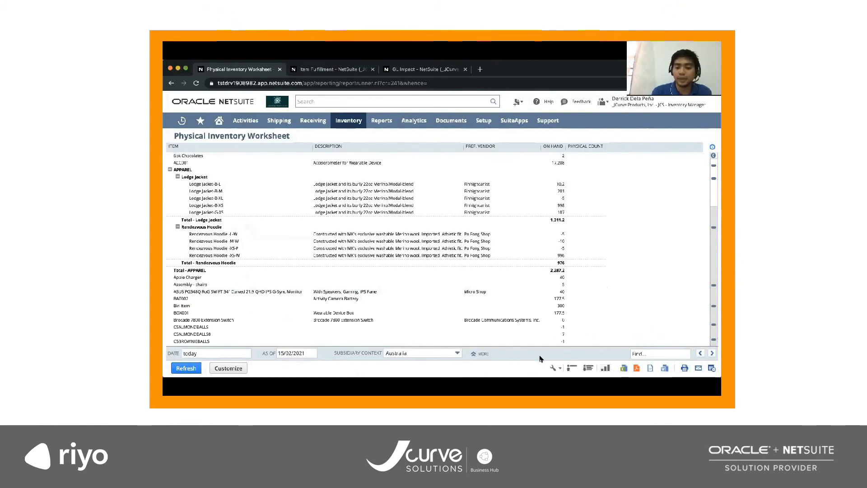
# Step: Set the worksheet's Location filter to Sydney, refresh, and scroll the results
pyautogui.click(476, 357)
pyautogui.click(229, 340)
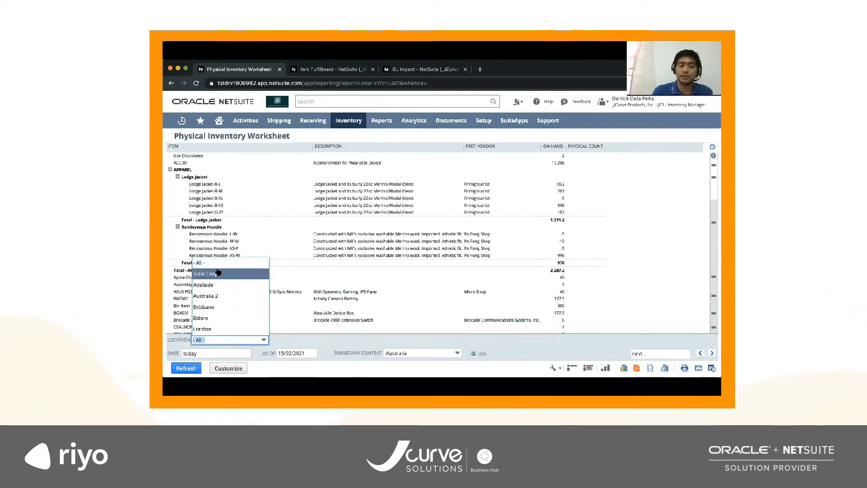
pyautogui.scroll(-2, 216, 320)
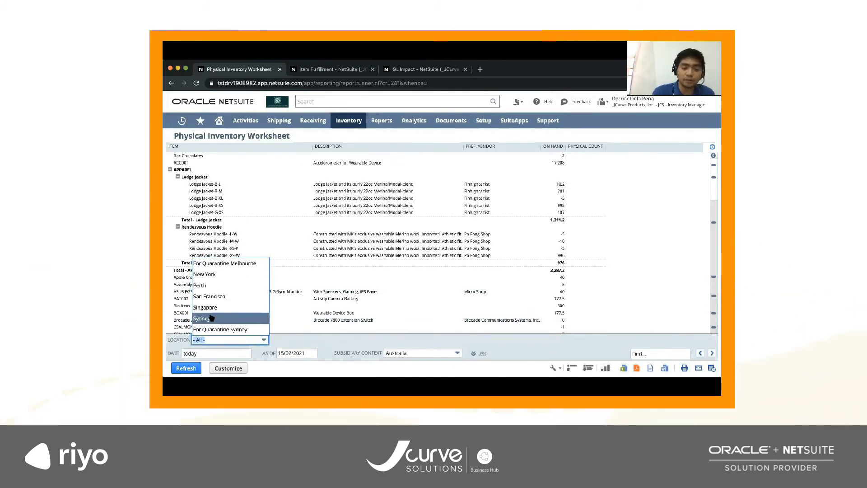
pyautogui.click(208, 320)
pyautogui.click(186, 369)
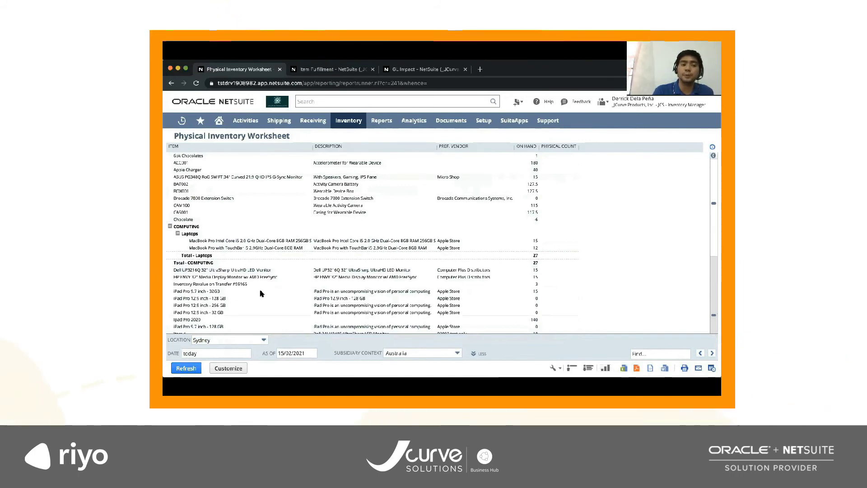
pyautogui.scroll(-5, 260, 294)
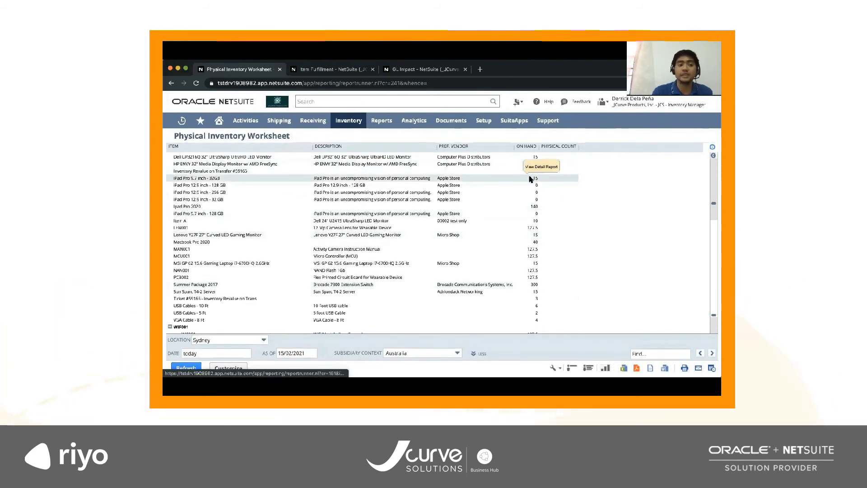
# Step: Drill into iPad Pro 2020's 140 on hand, widen QTY, and view receipt IR0002143
pyautogui.click(534, 206)
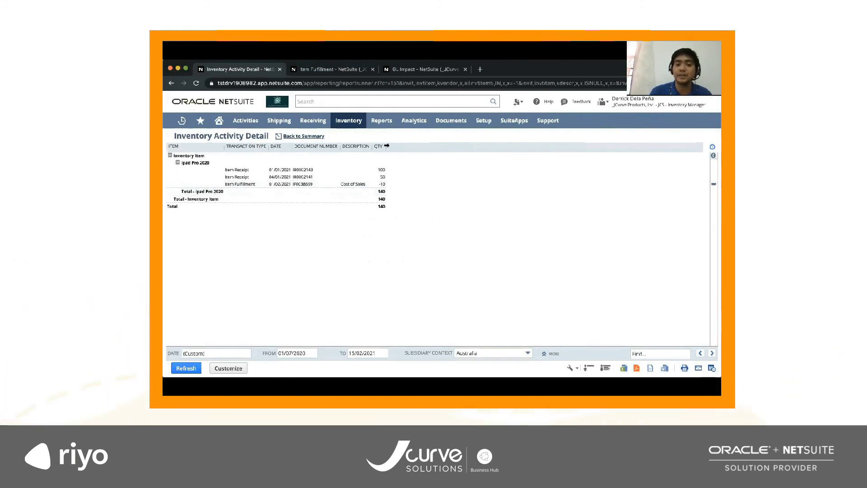
pyautogui.moveTo(386, 145); pyautogui.dragTo(416, 149)
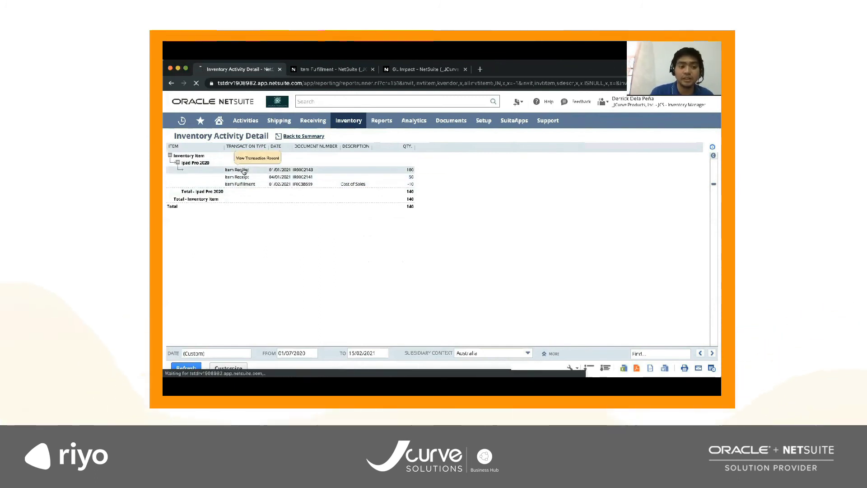
pyautogui.click(244, 170)
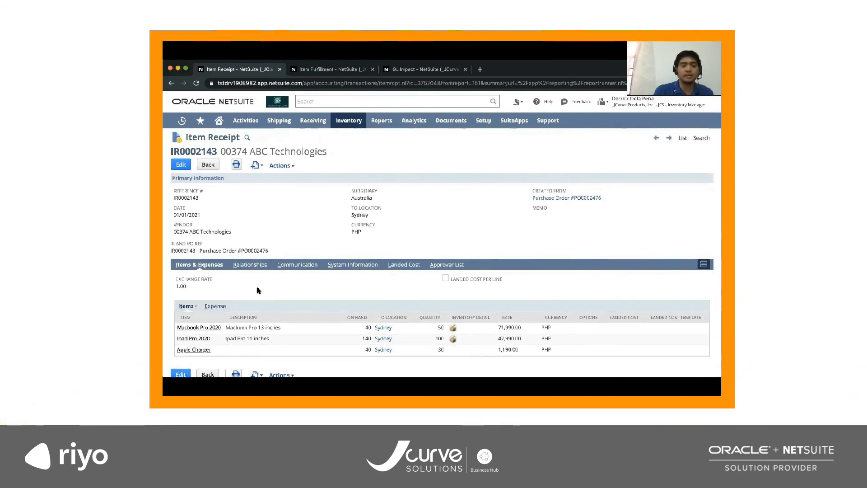
pyautogui.click(171, 82)
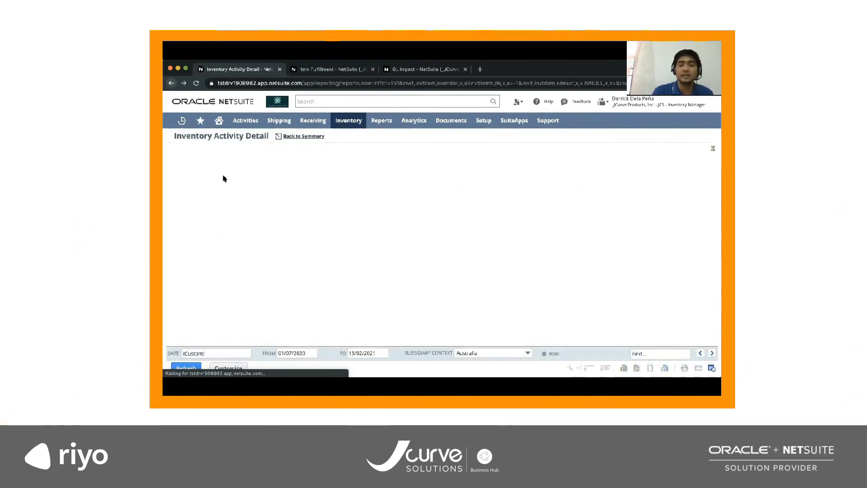